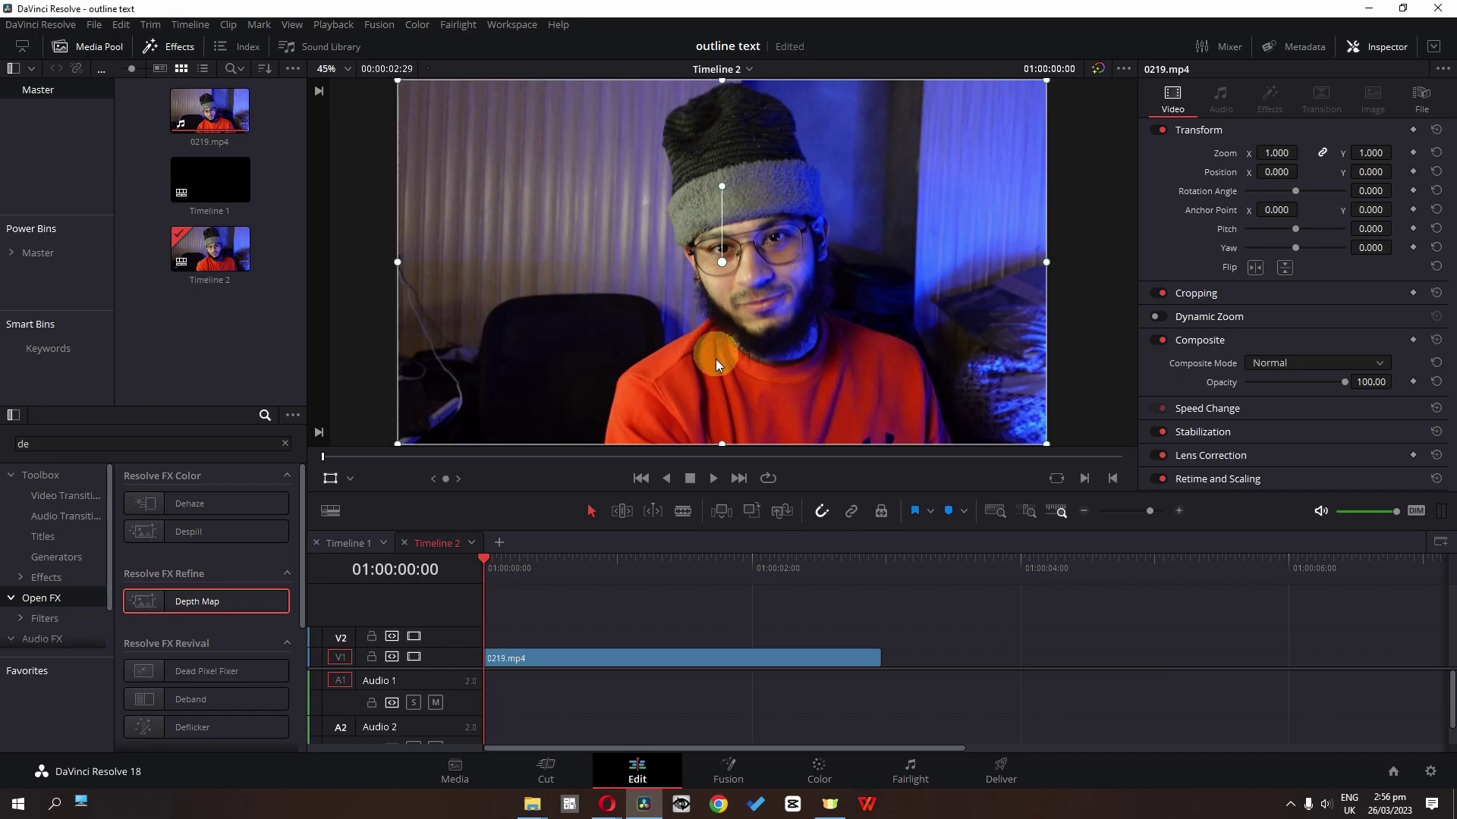
# - Apply Depth Map to the 0219.mp4 clip, show its effect settings, then go to Runway's projects page
pyautogui.moveTo(185, 598); pyautogui.dragTo(513, 657)
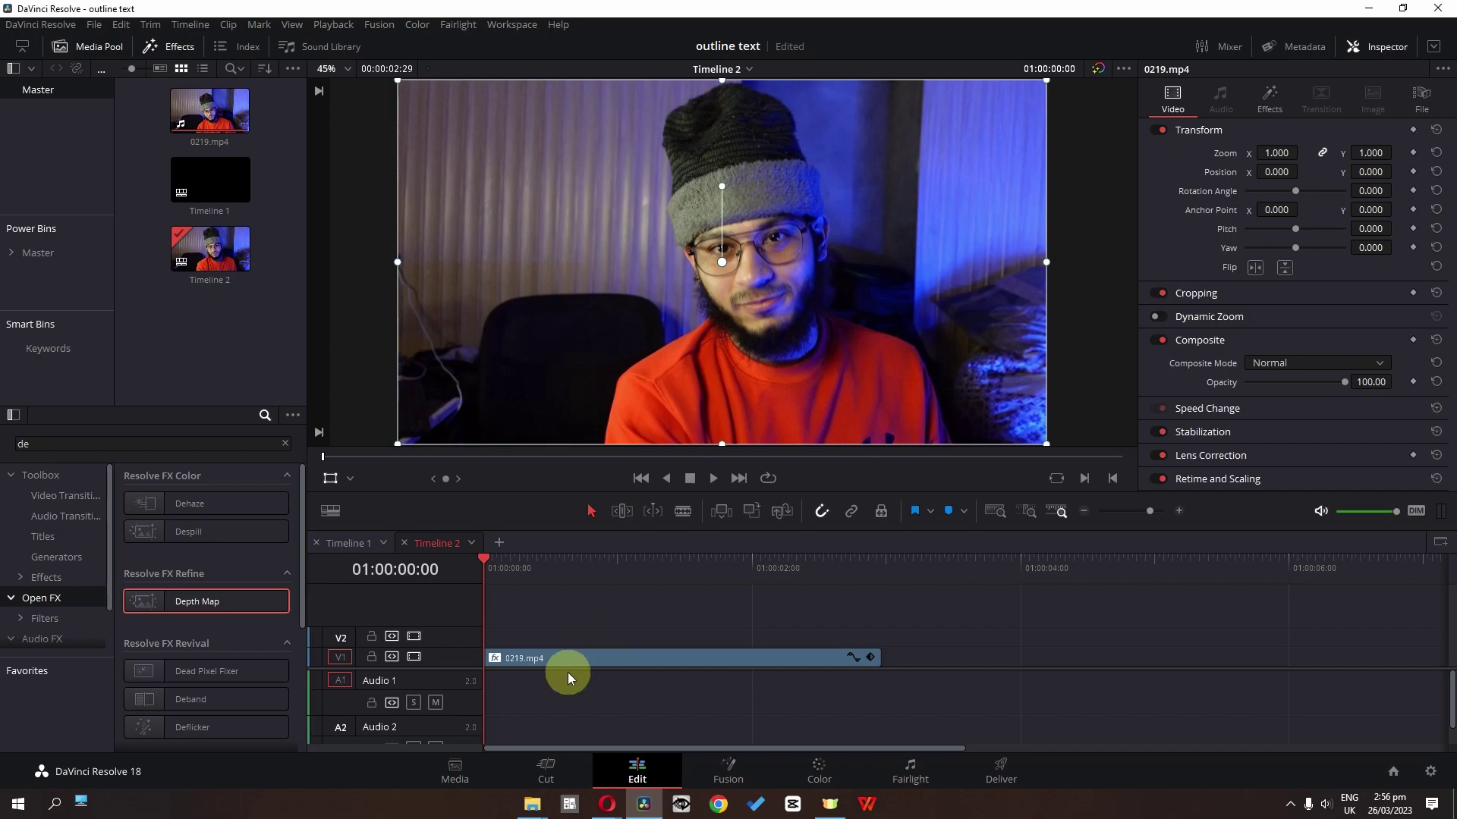
pyautogui.click(1270, 97)
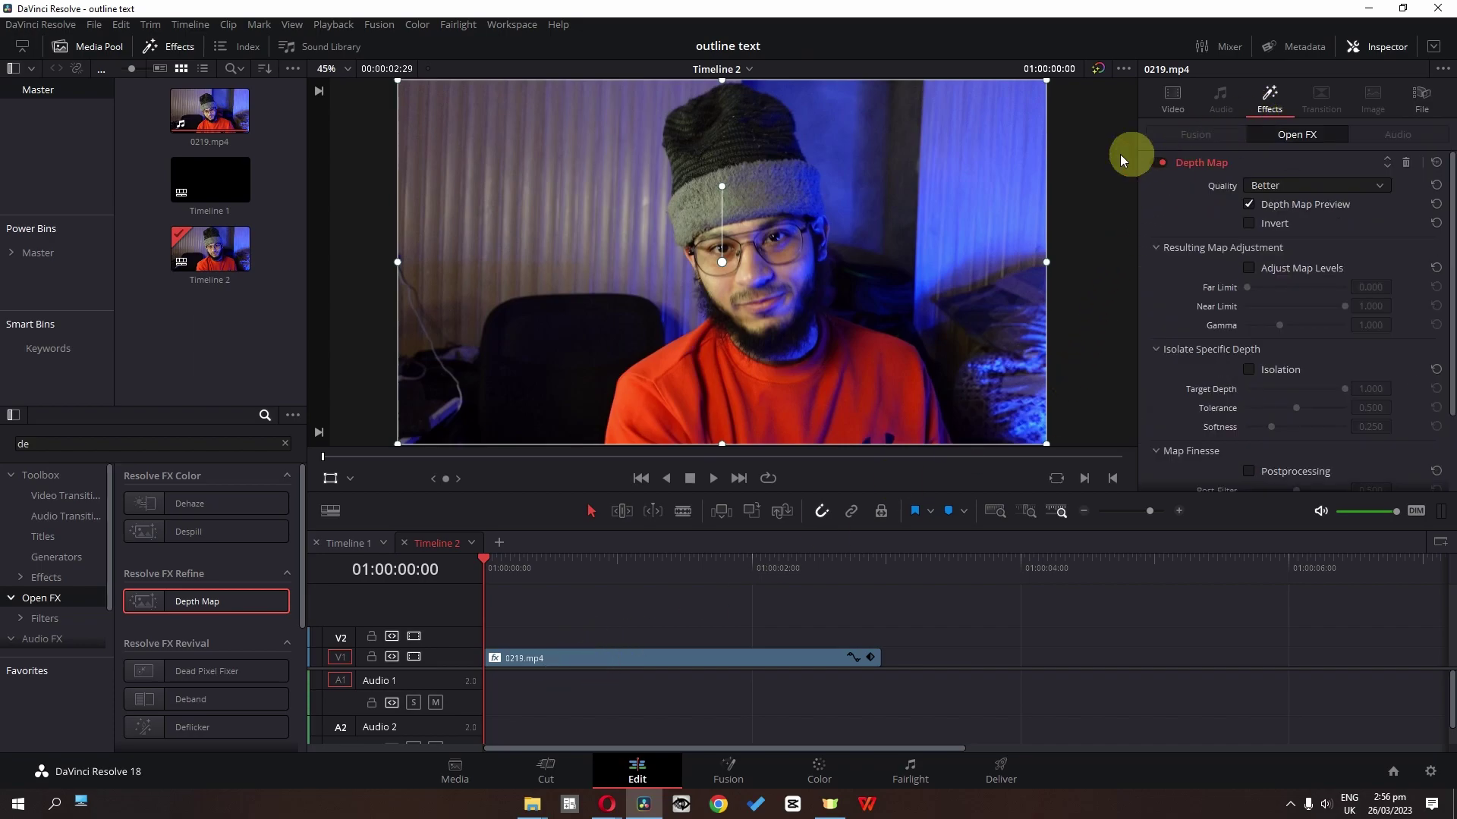
pyautogui.doubleClick(508, 502)
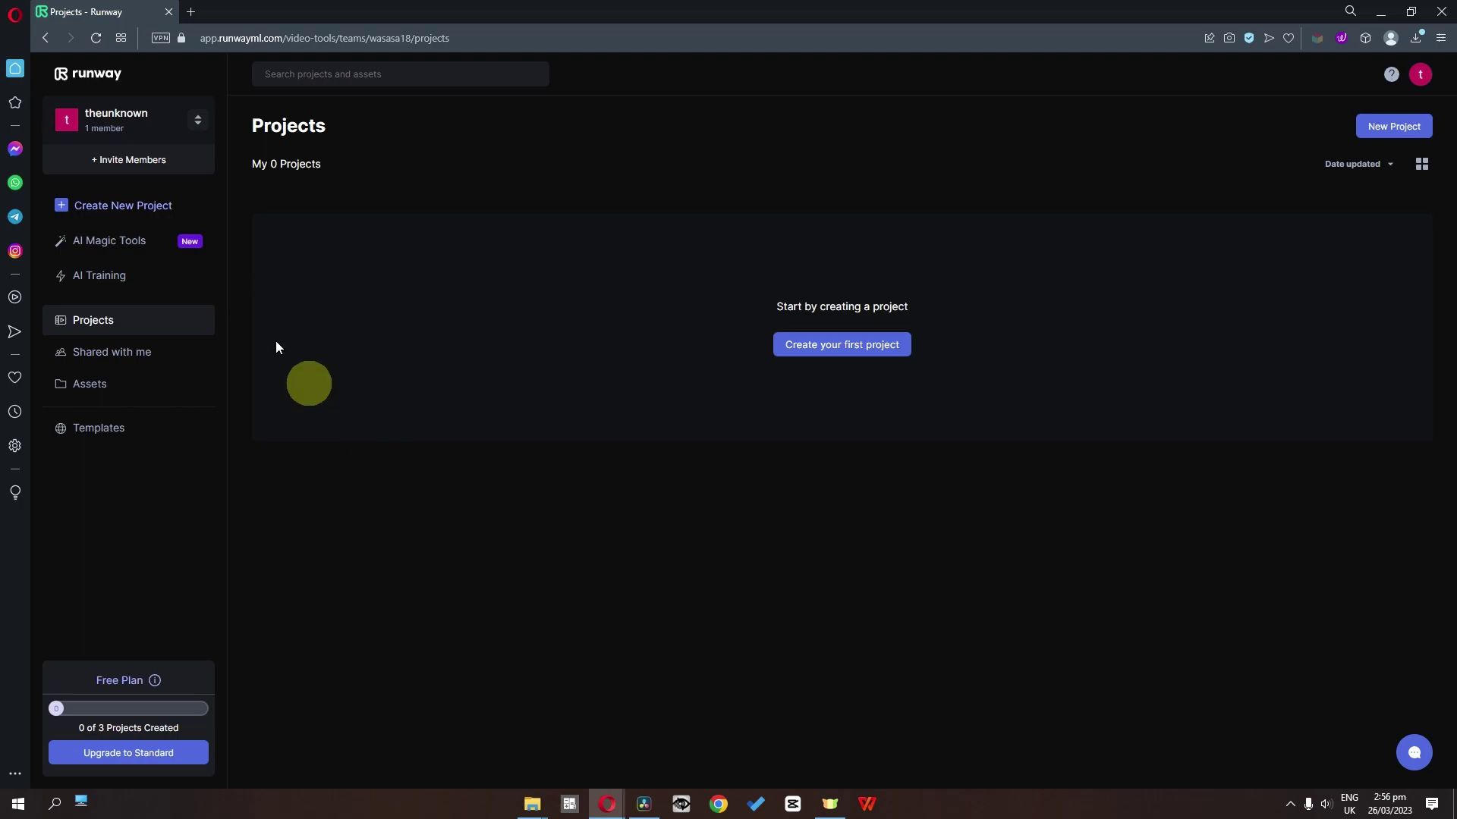
# - Create a new Runway Video Composition project with 0219.mp4 placed on its timeline
pyautogui.click(162, 207)
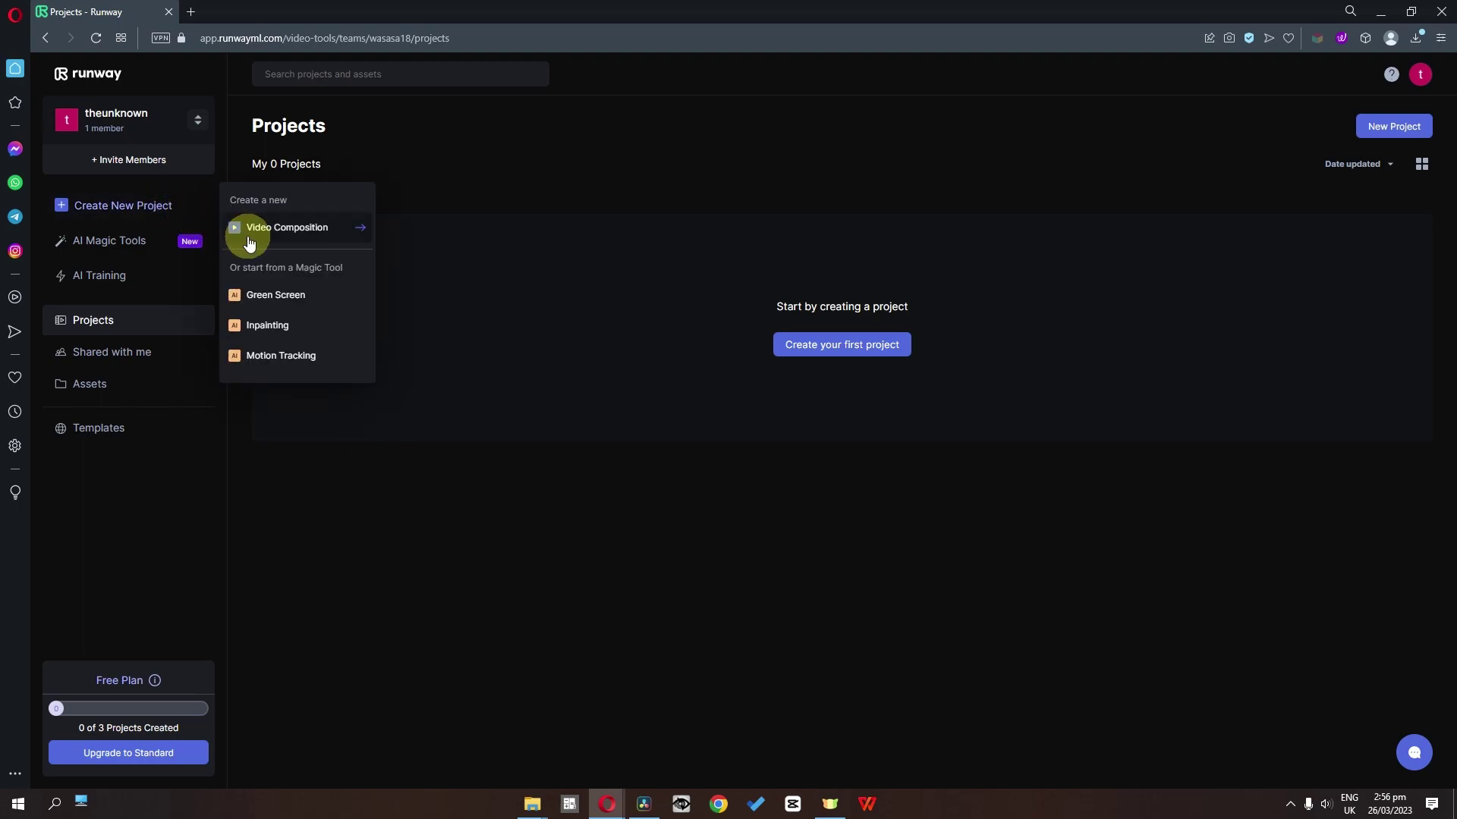
pyautogui.click(311, 228)
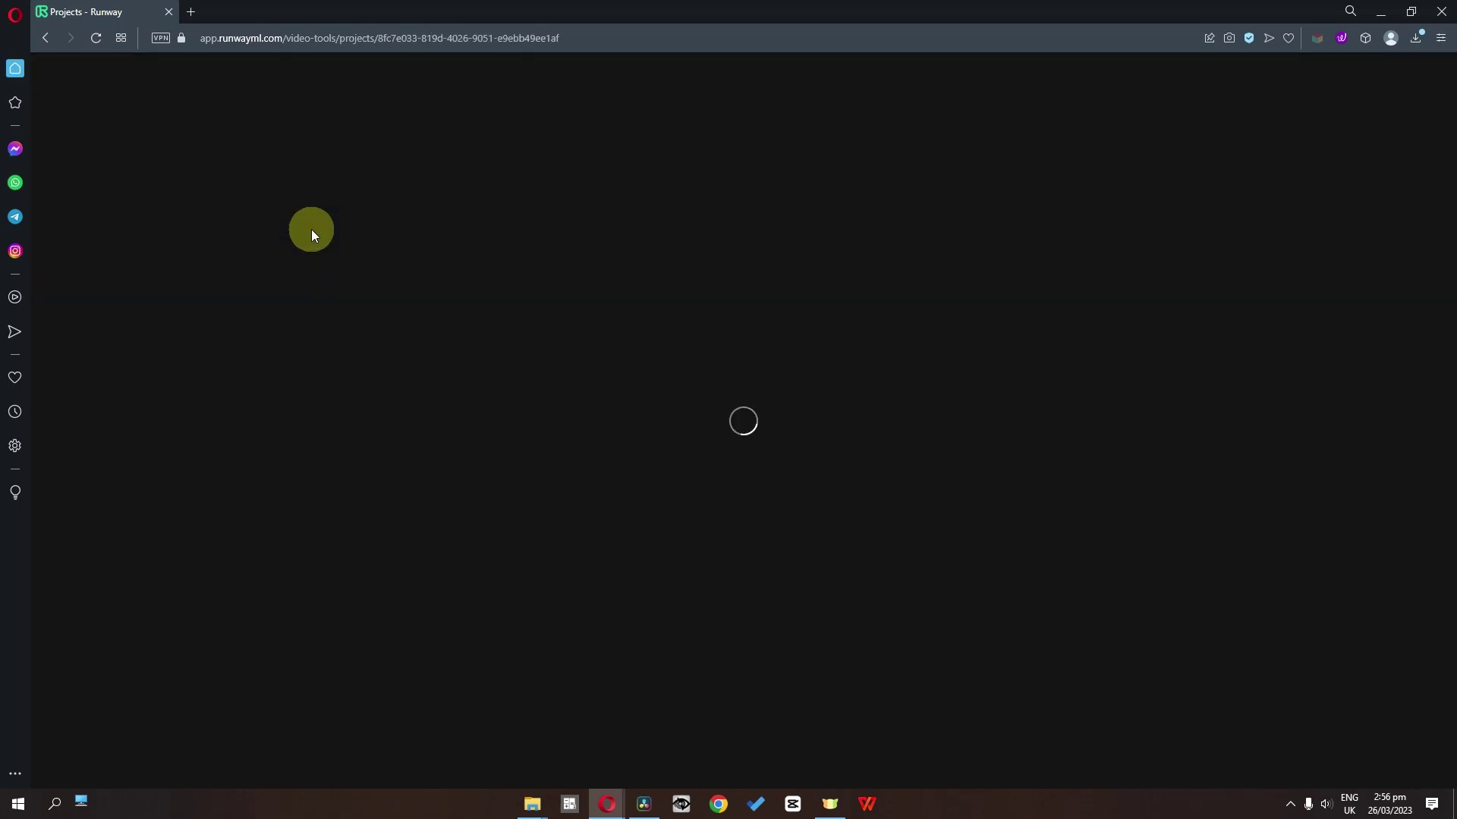
pyautogui.scroll(-2, 303, 229)
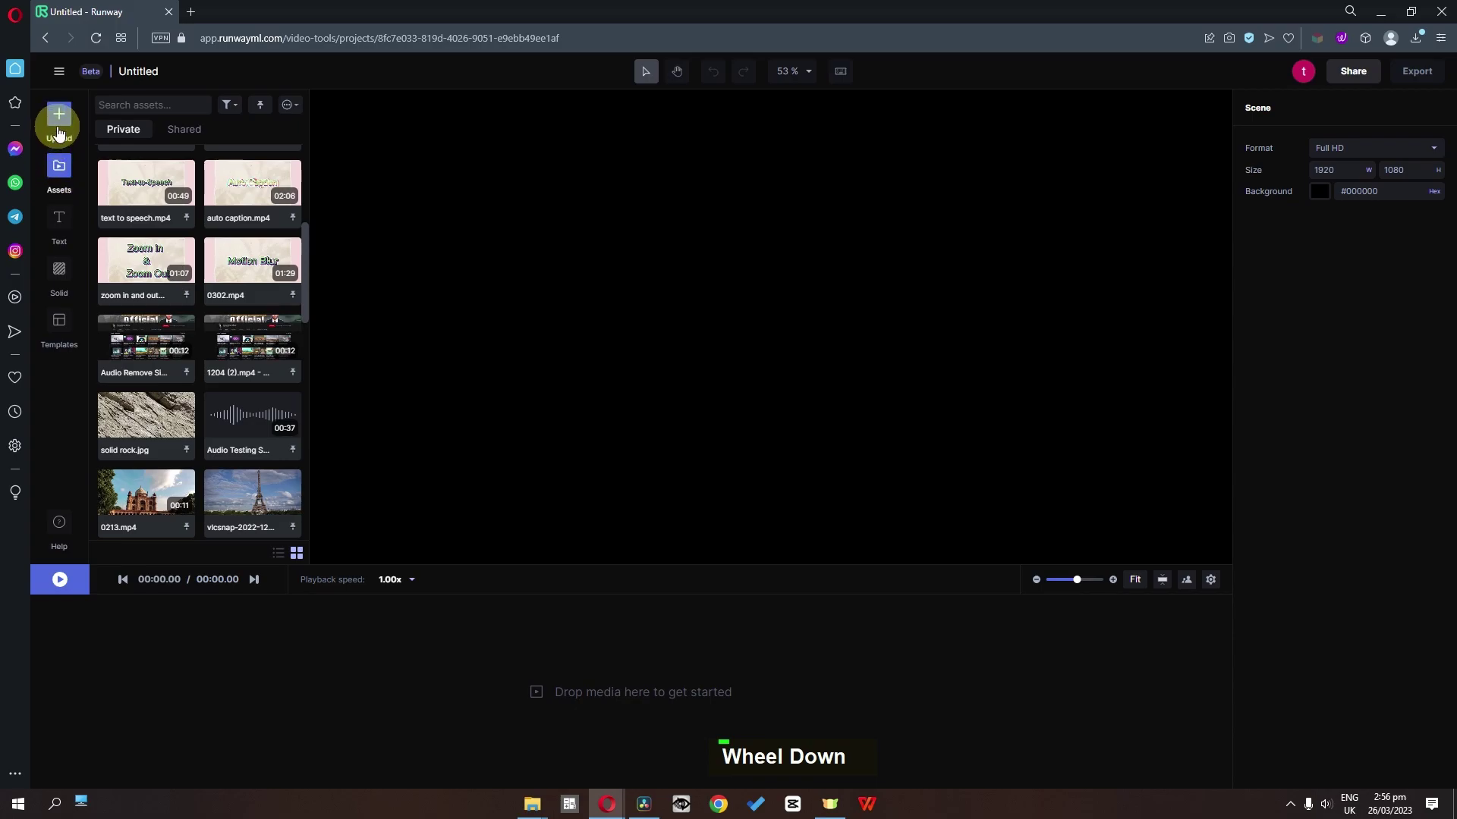
pyautogui.click(163, 653)
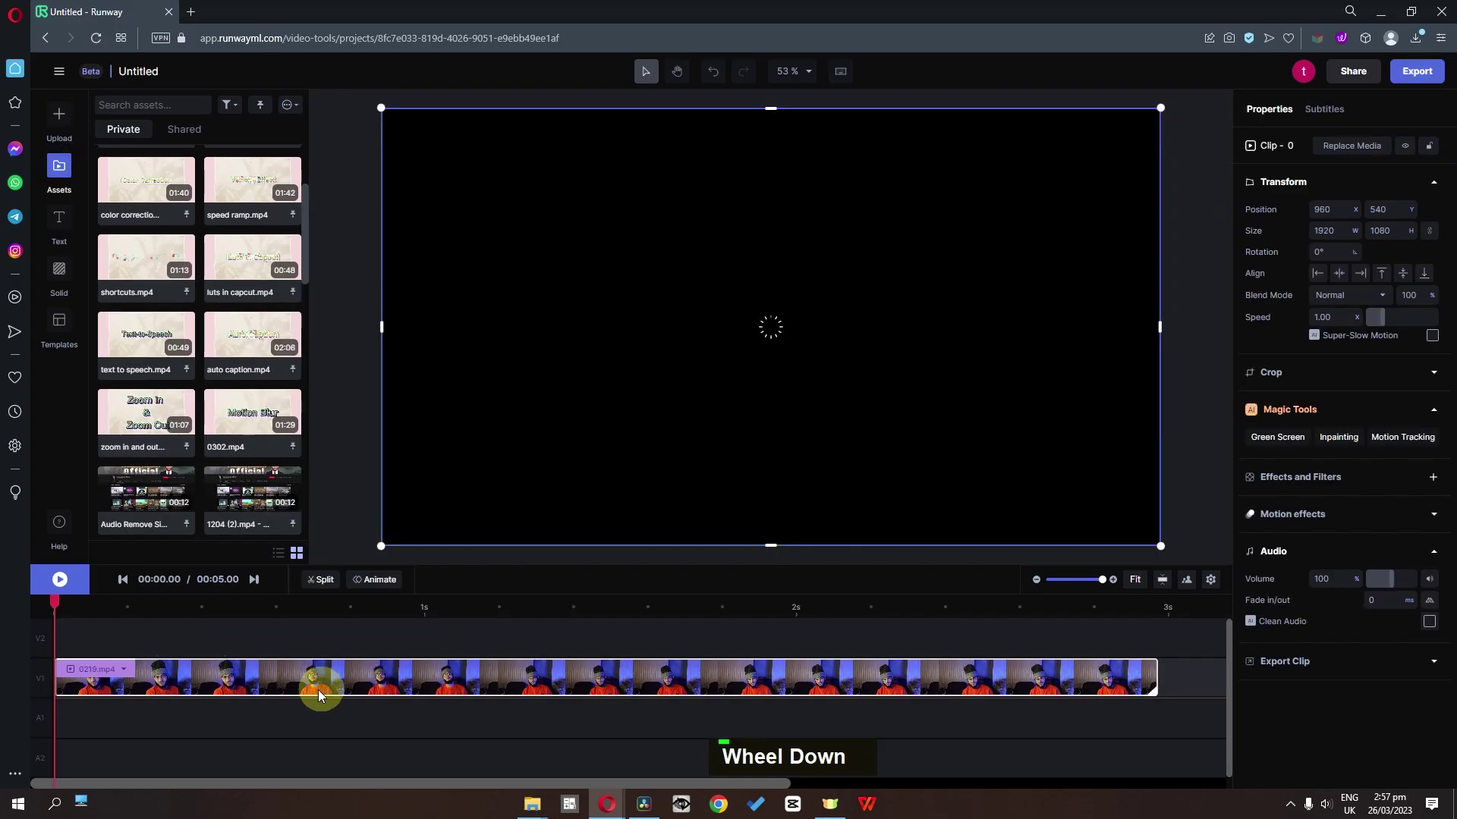
pyautogui.doubleClick(455, 679)
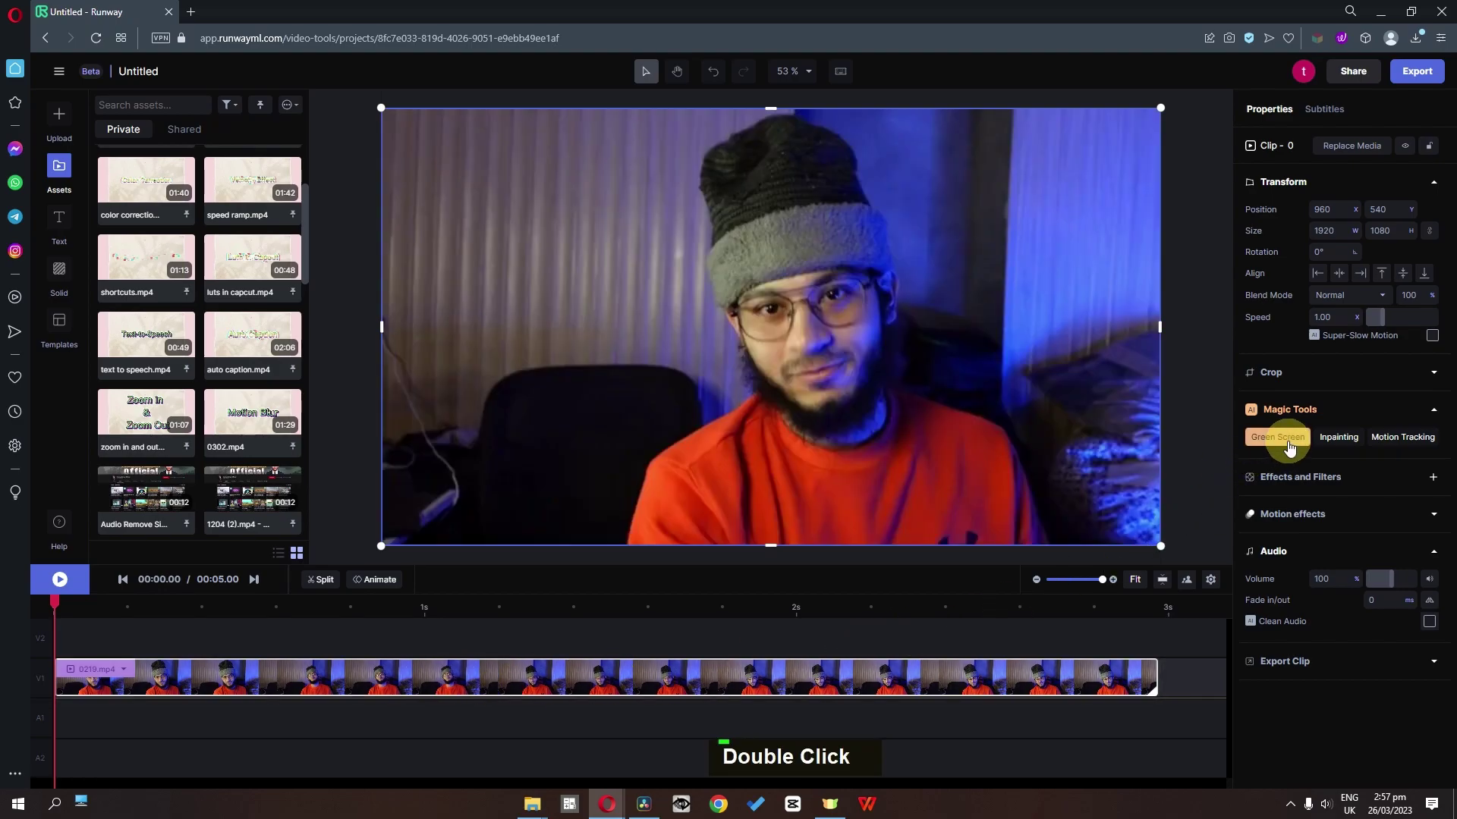
# - Green-screen mask the person using points on the chin and shirt, with feather 15
pyautogui.click(1278, 438)
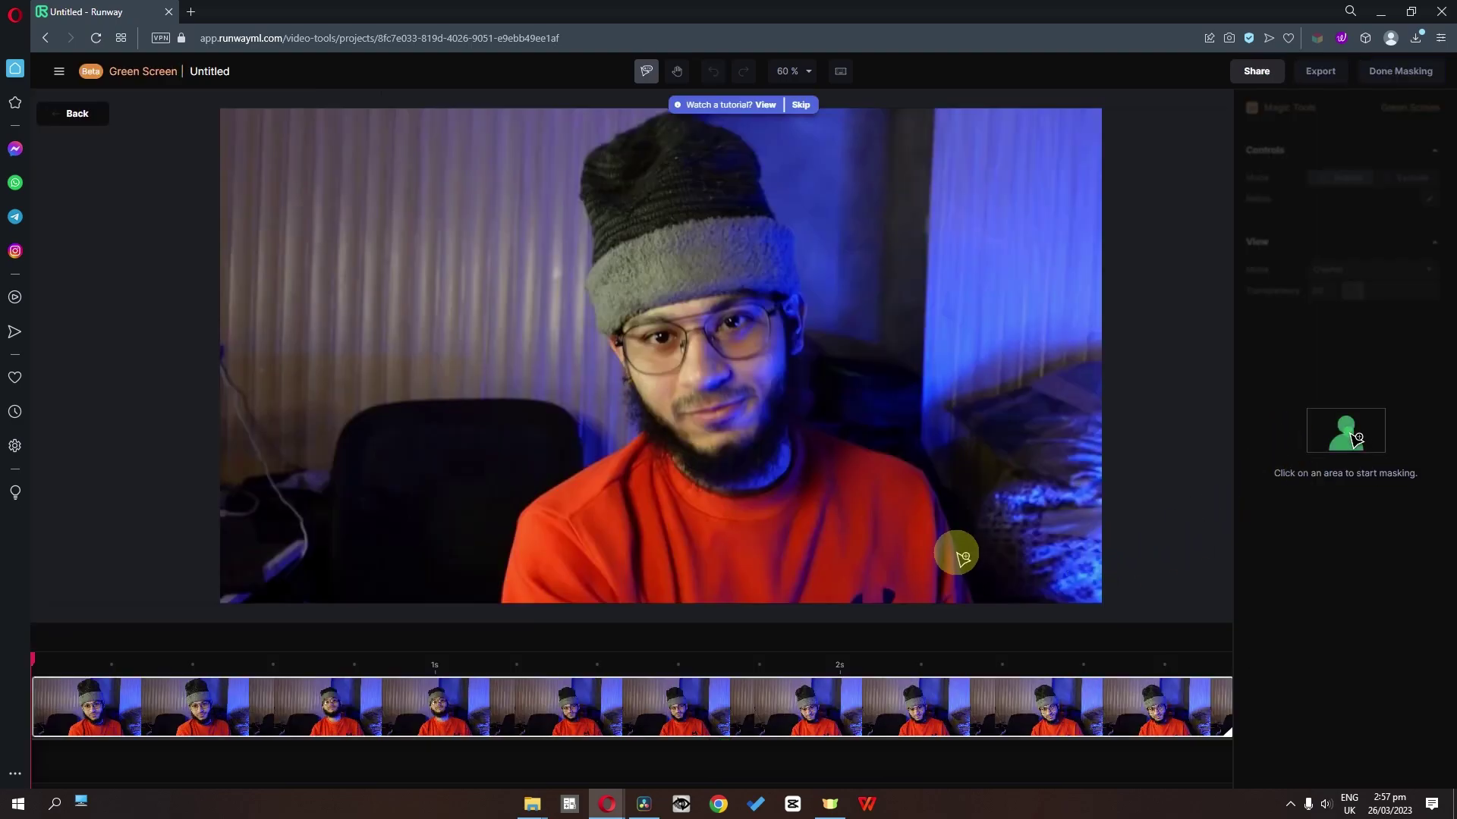
pyautogui.click(713, 421)
pyautogui.click(595, 557)
pyautogui.click(737, 541)
pyautogui.doubleClick(878, 539)
pyautogui.moveTo(386, 672); pyautogui.dragTo(711, 657)
pyautogui.moveTo(1355, 218); pyautogui.dragTo(1351, 221)
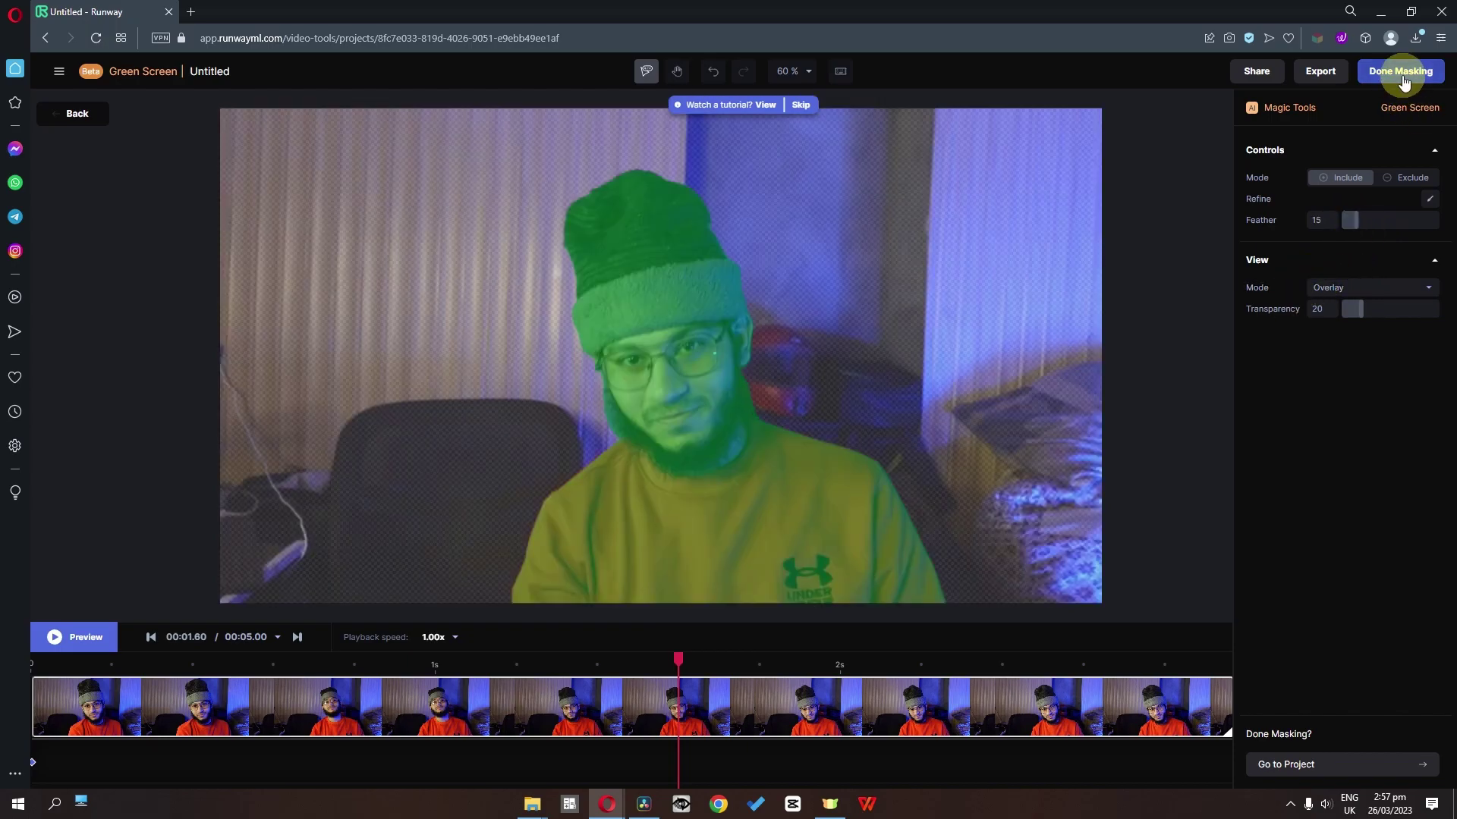
pyautogui.click(1401, 73)
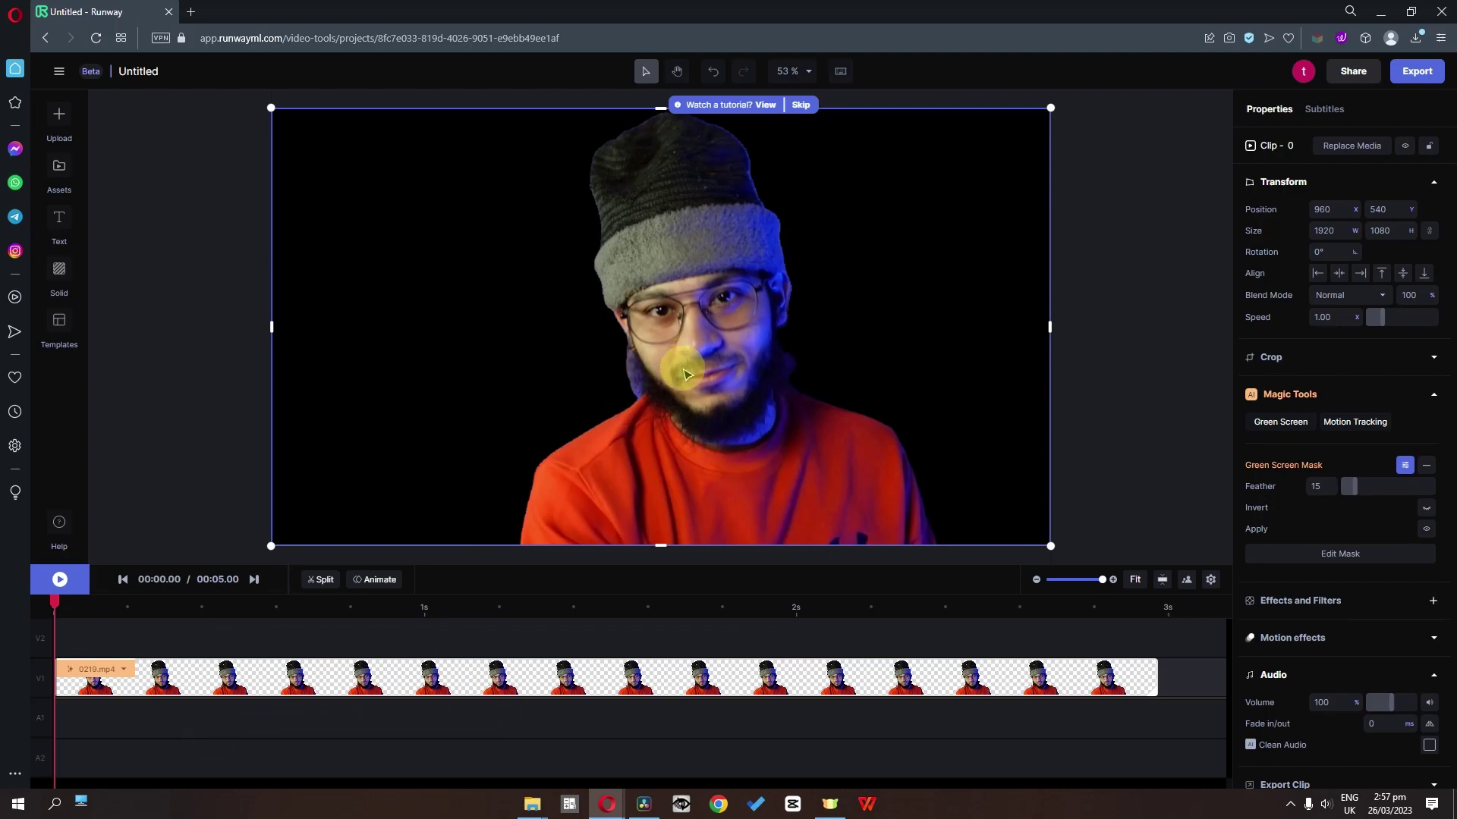
# - Add a solid beneath the 0219.mp4 clip and trim it to the clip's length
pyautogui.click(63, 282)
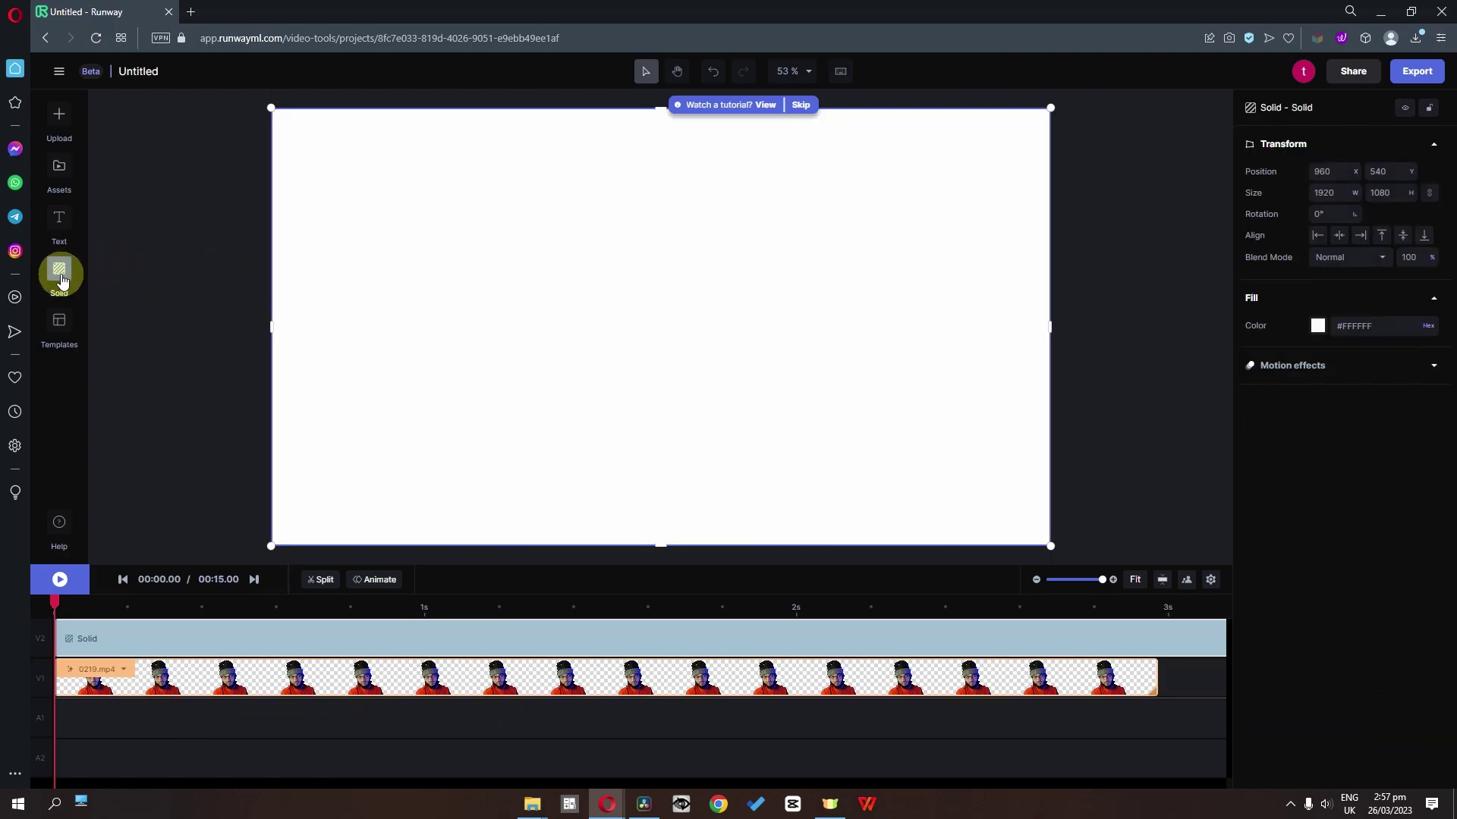
pyautogui.moveTo(190, 648); pyautogui.dragTo(168, 755)
pyautogui.click(1184, 634)
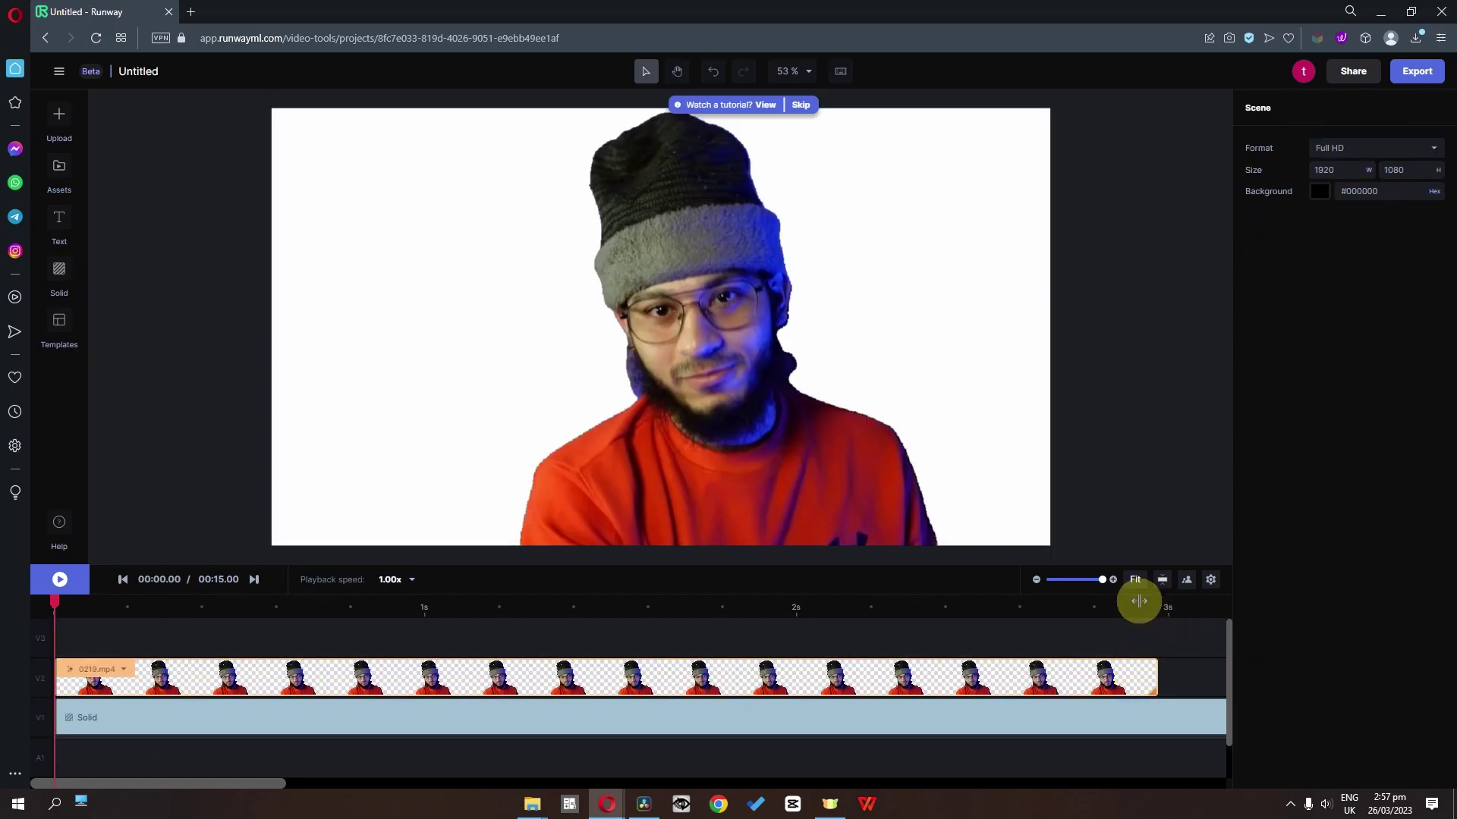
pyautogui.click(1139, 601)
pyautogui.click(1115, 713)
pyautogui.click(325, 581)
pyautogui.click(1176, 719)
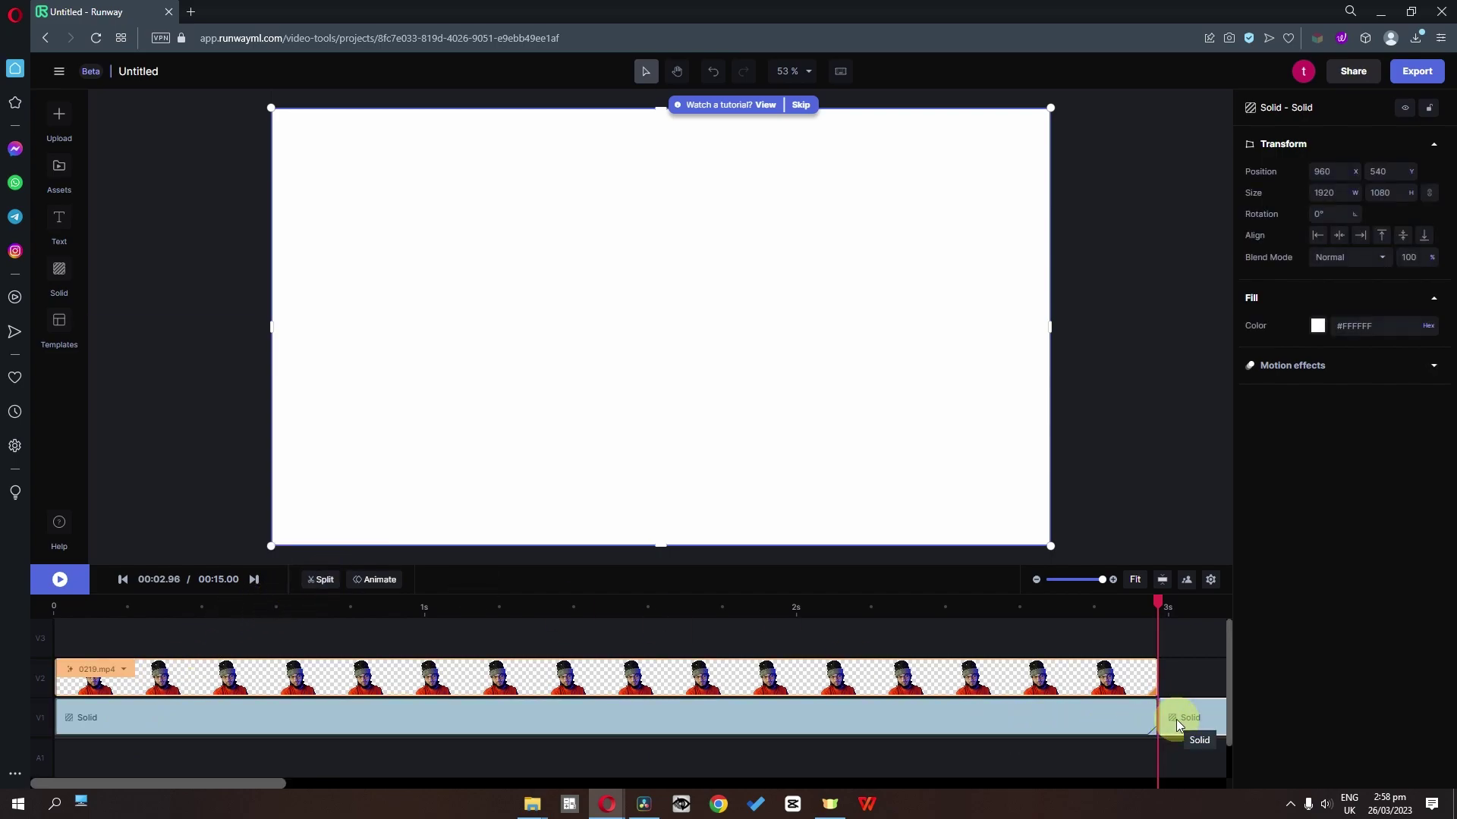
pyautogui.press('BackSpace')
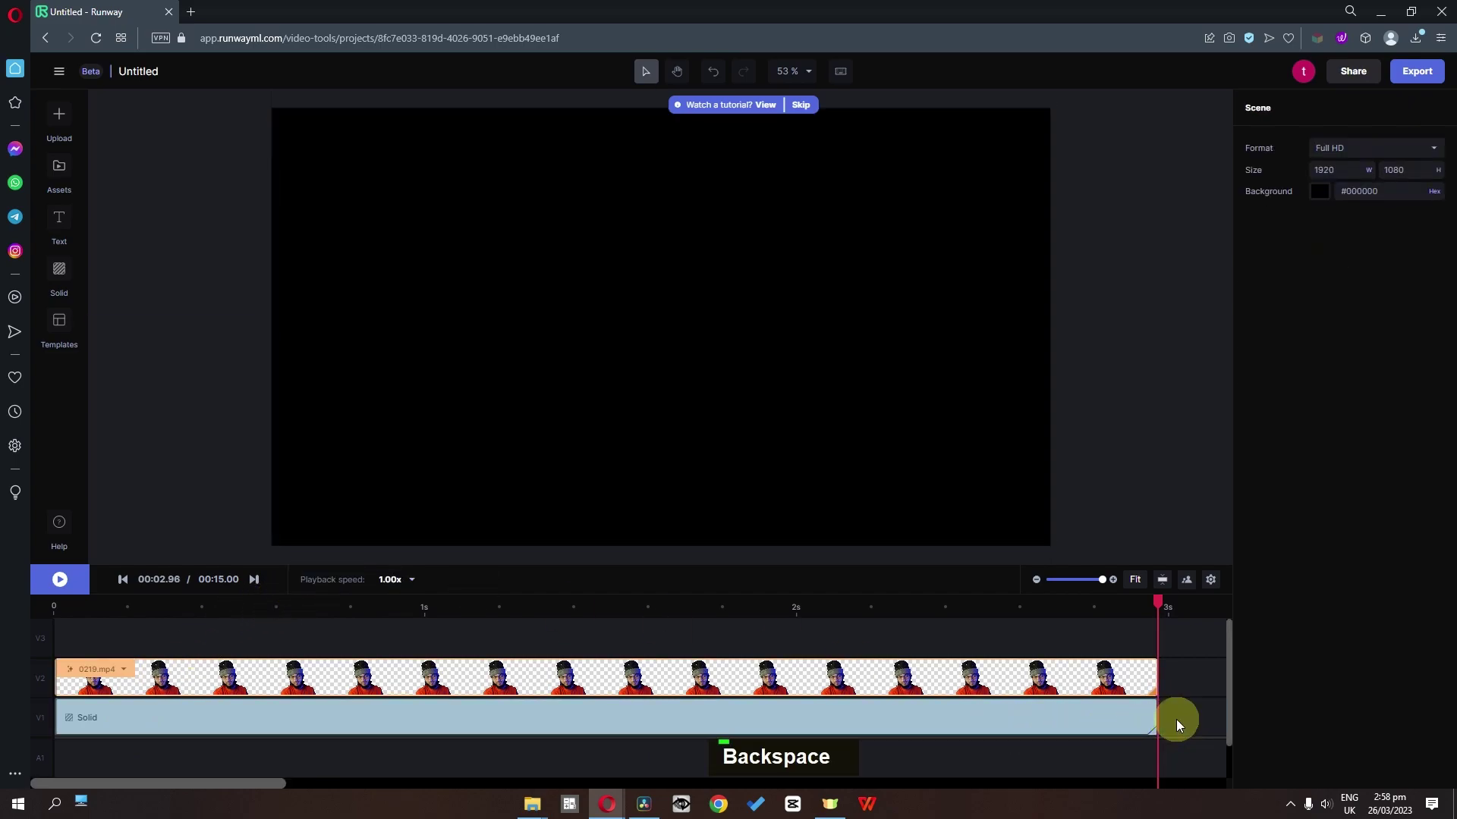
# - Fill the solid with green #00FF40 and preview the composition from the start
pyautogui.click(1107, 722)
pyautogui.click(1317, 326)
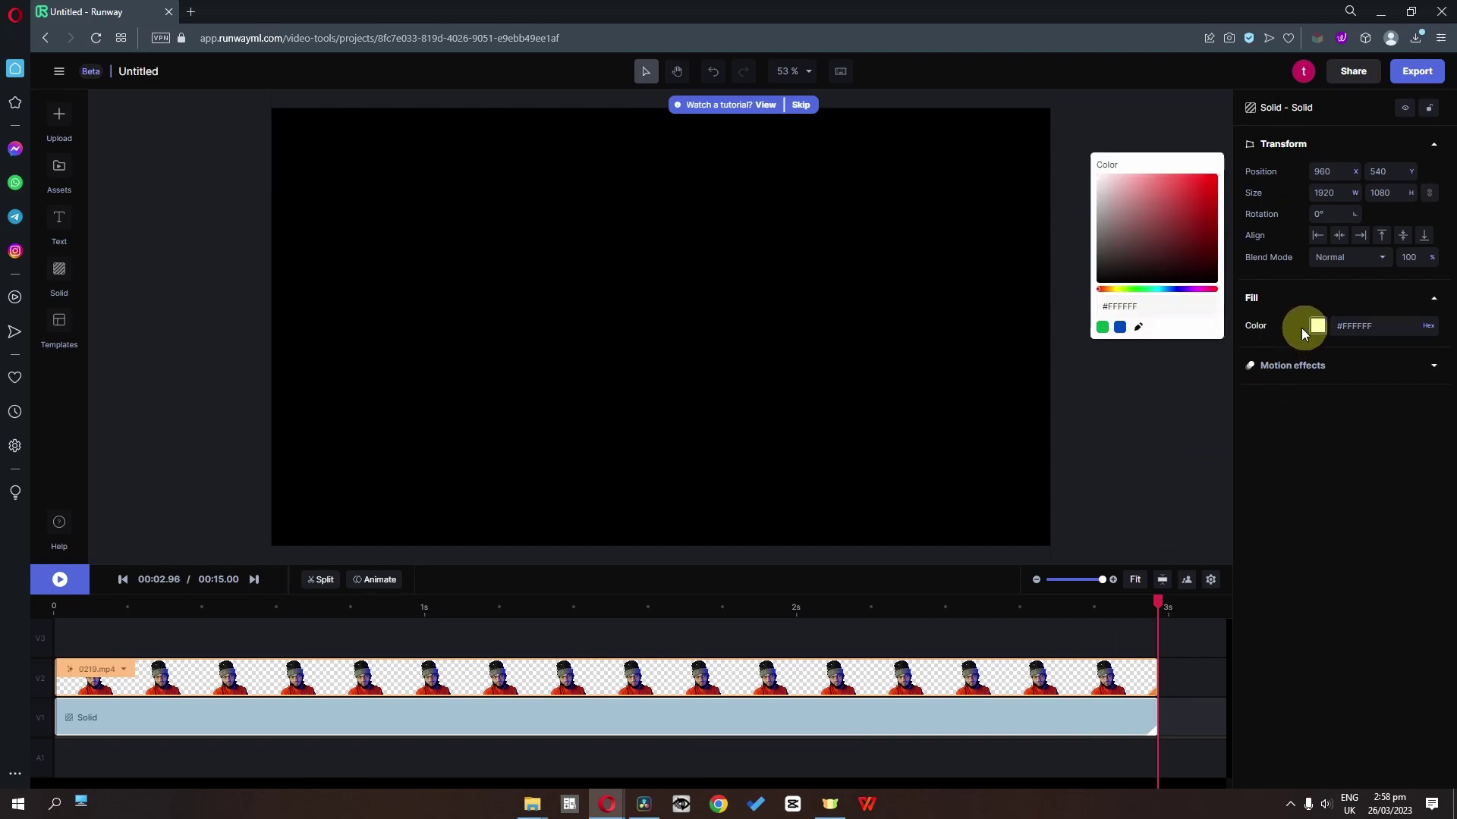
pyautogui.moveTo(1181, 261); pyautogui.dragTo(1227, 141)
pyautogui.moveTo(1113, 289); pyautogui.dragTo(1141, 288)
pyautogui.click(1391, 527)
pyautogui.moveTo(949, 615); pyautogui.dragTo(3, 652)
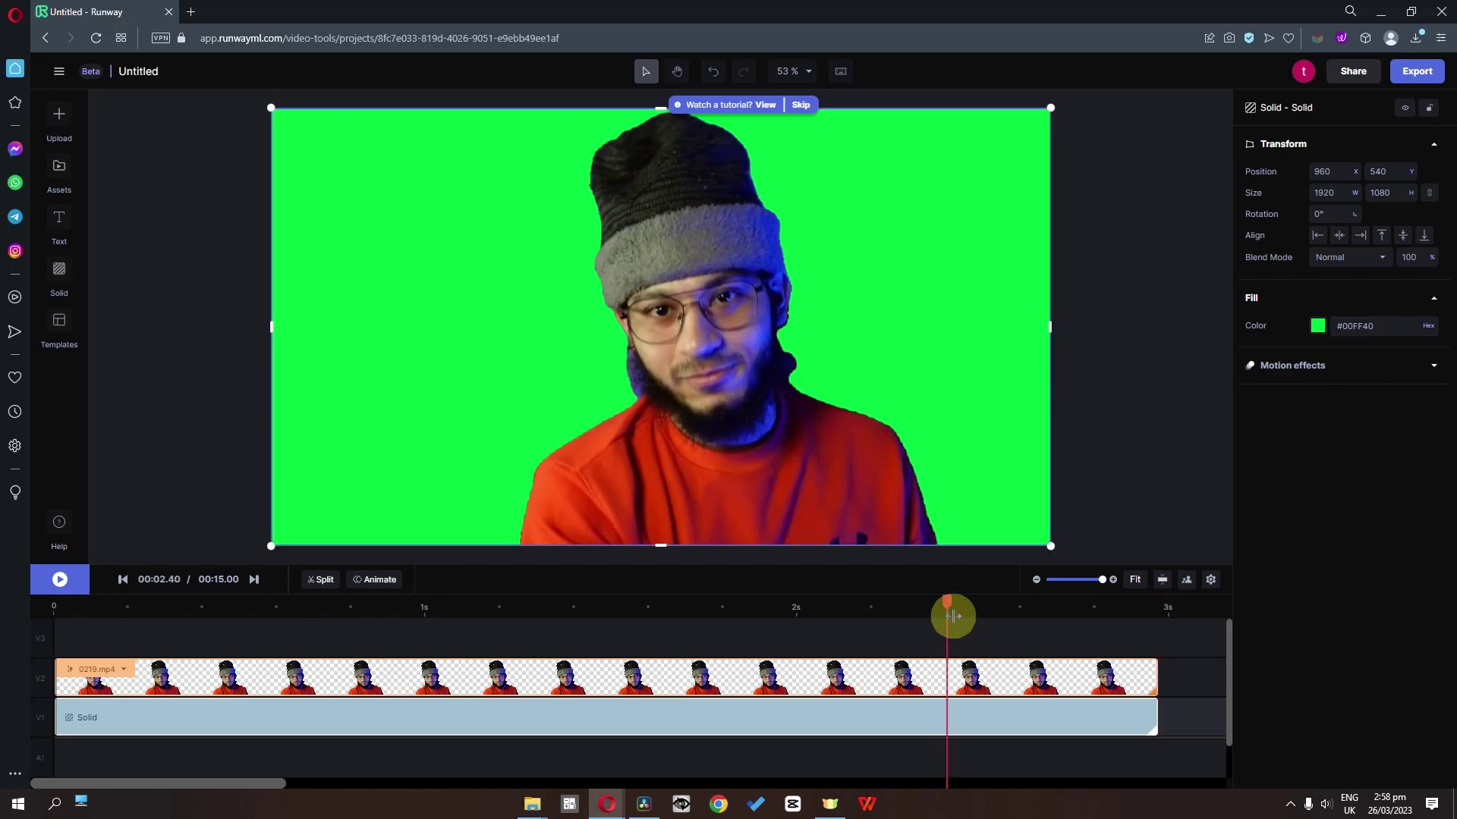
pyautogui.press('space')
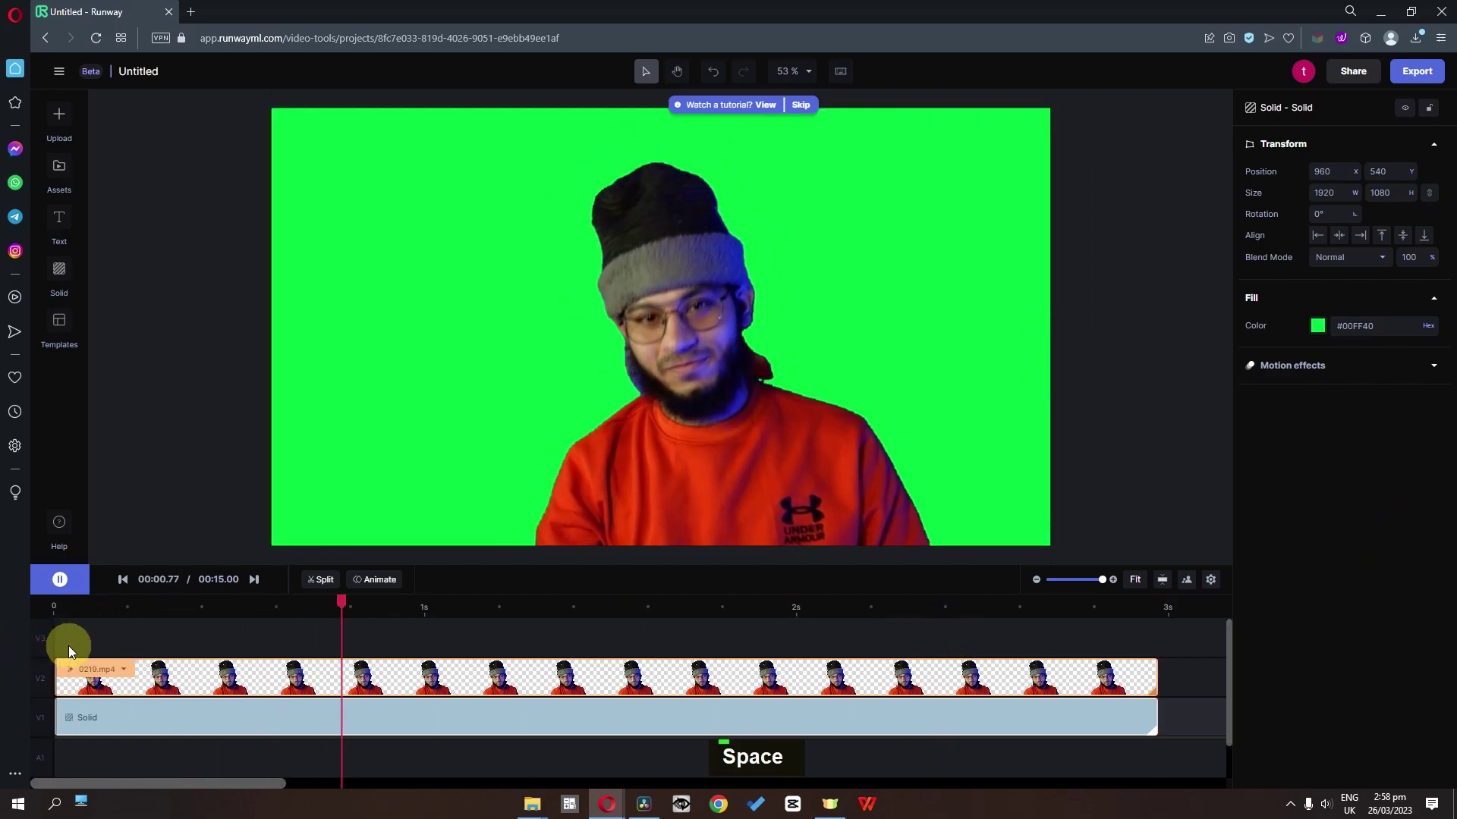
pyautogui.press('space')
pyautogui.moveTo(231, 604)
pyautogui.mouseDown()
pyautogui.moveTo(289, 610)
pyautogui.moveTo(252, 607)
pyautogui.mouseUp()
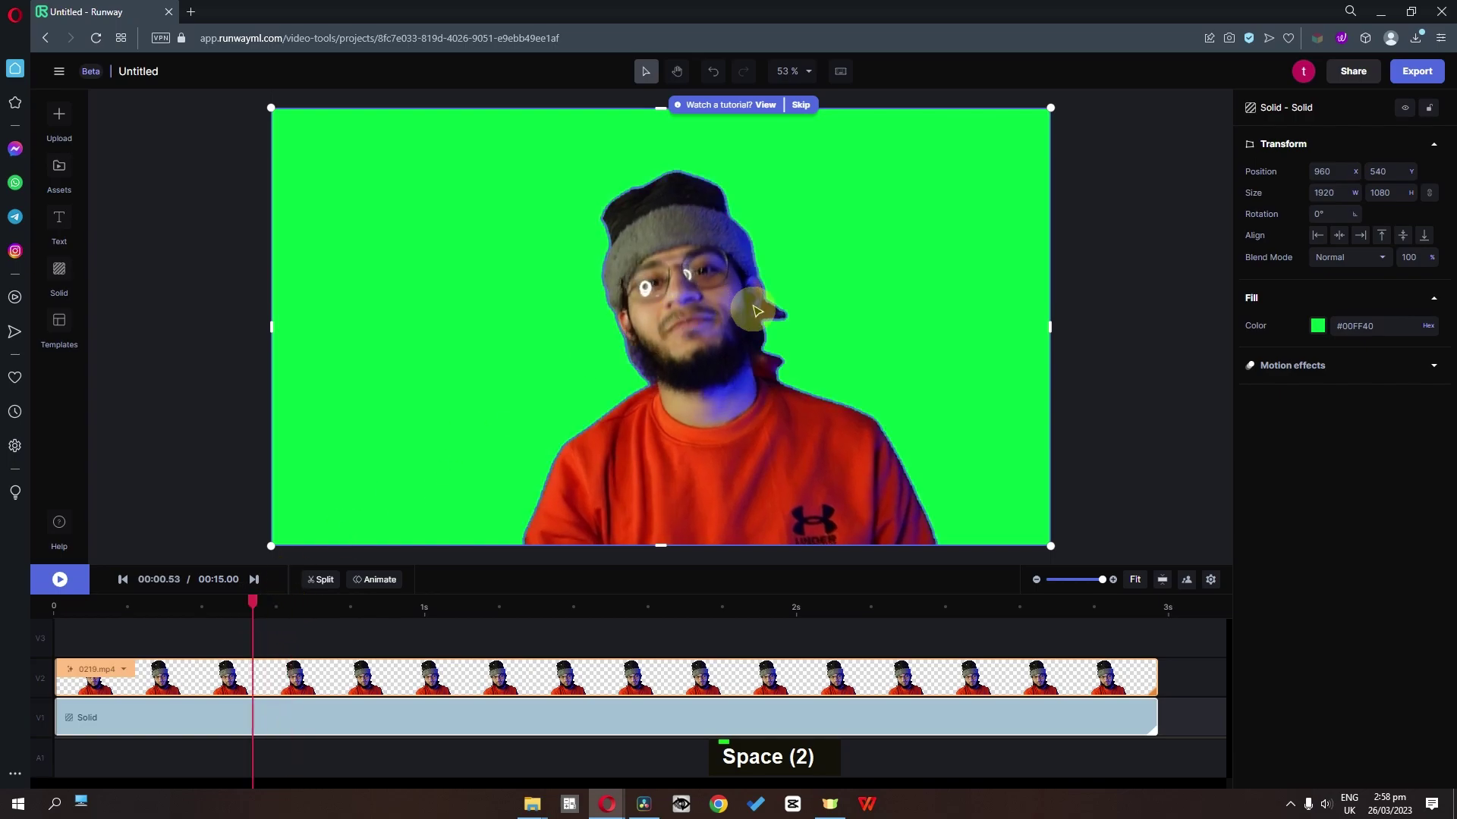
# - Exclude the neck area from the green screen mask and raise its feather to 50
pyautogui.click(296, 679)
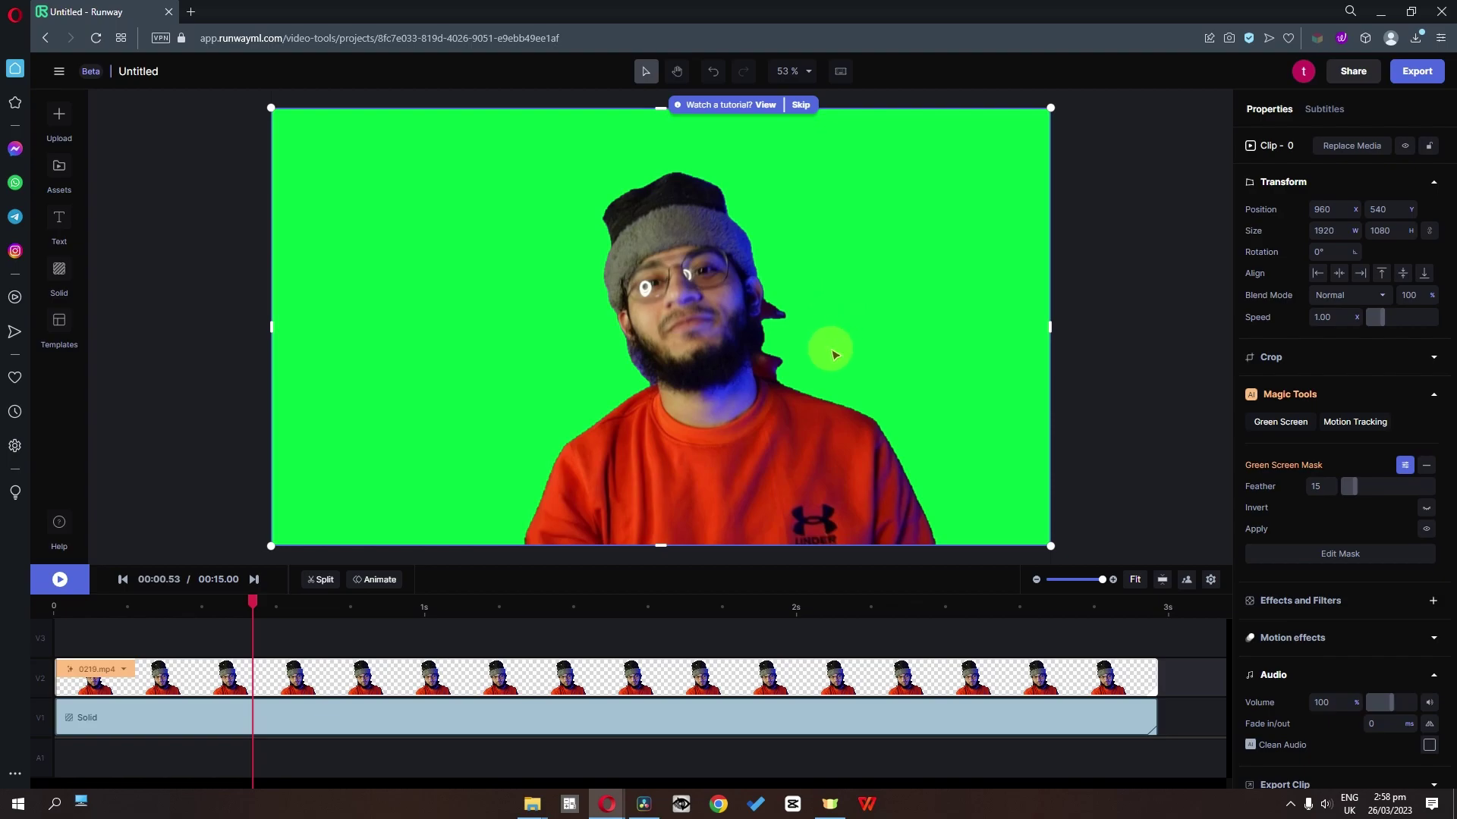
pyautogui.click(1341, 553)
pyautogui.click(1406, 176)
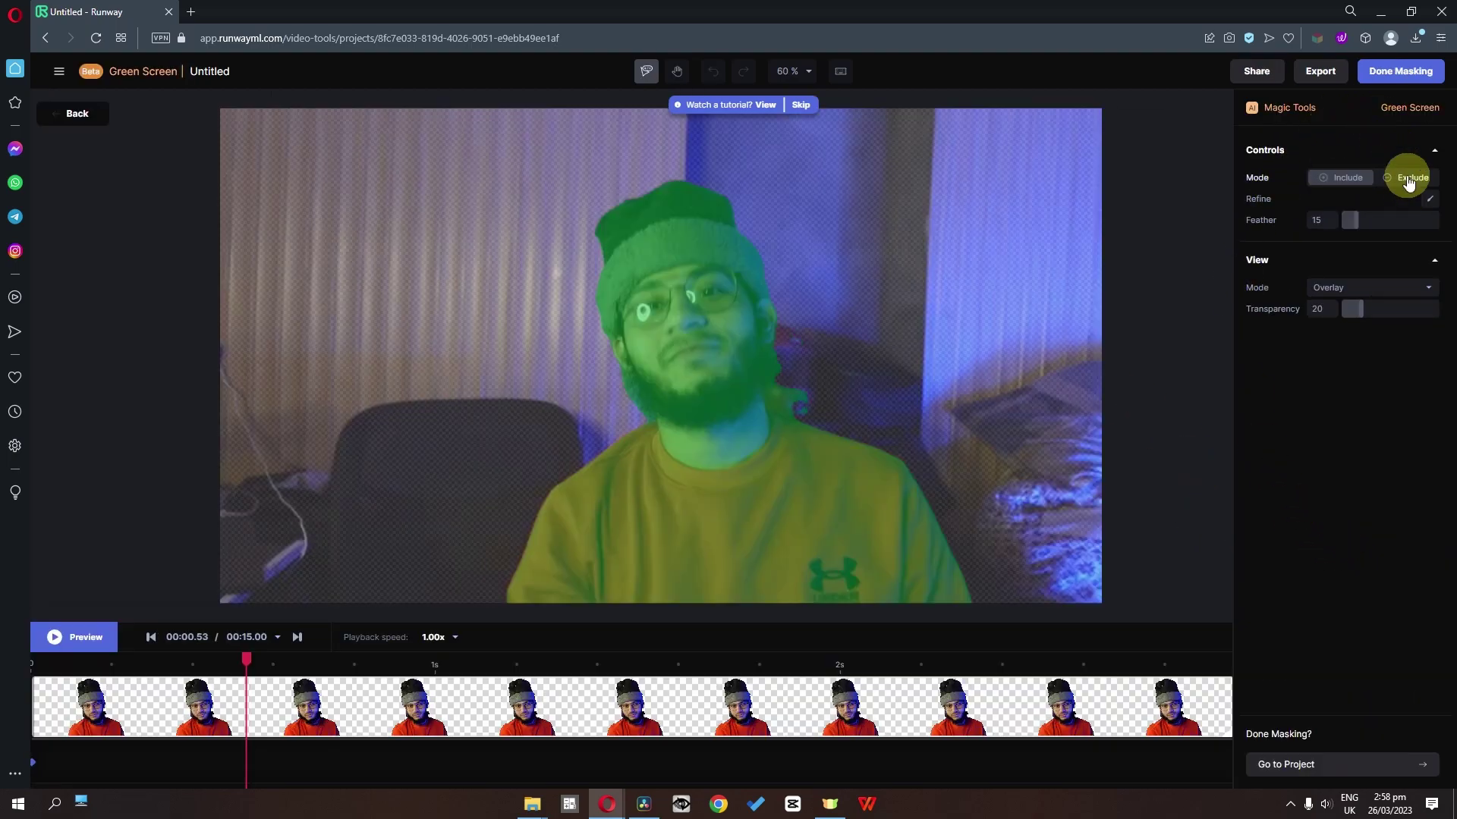
pyautogui.click(790, 394)
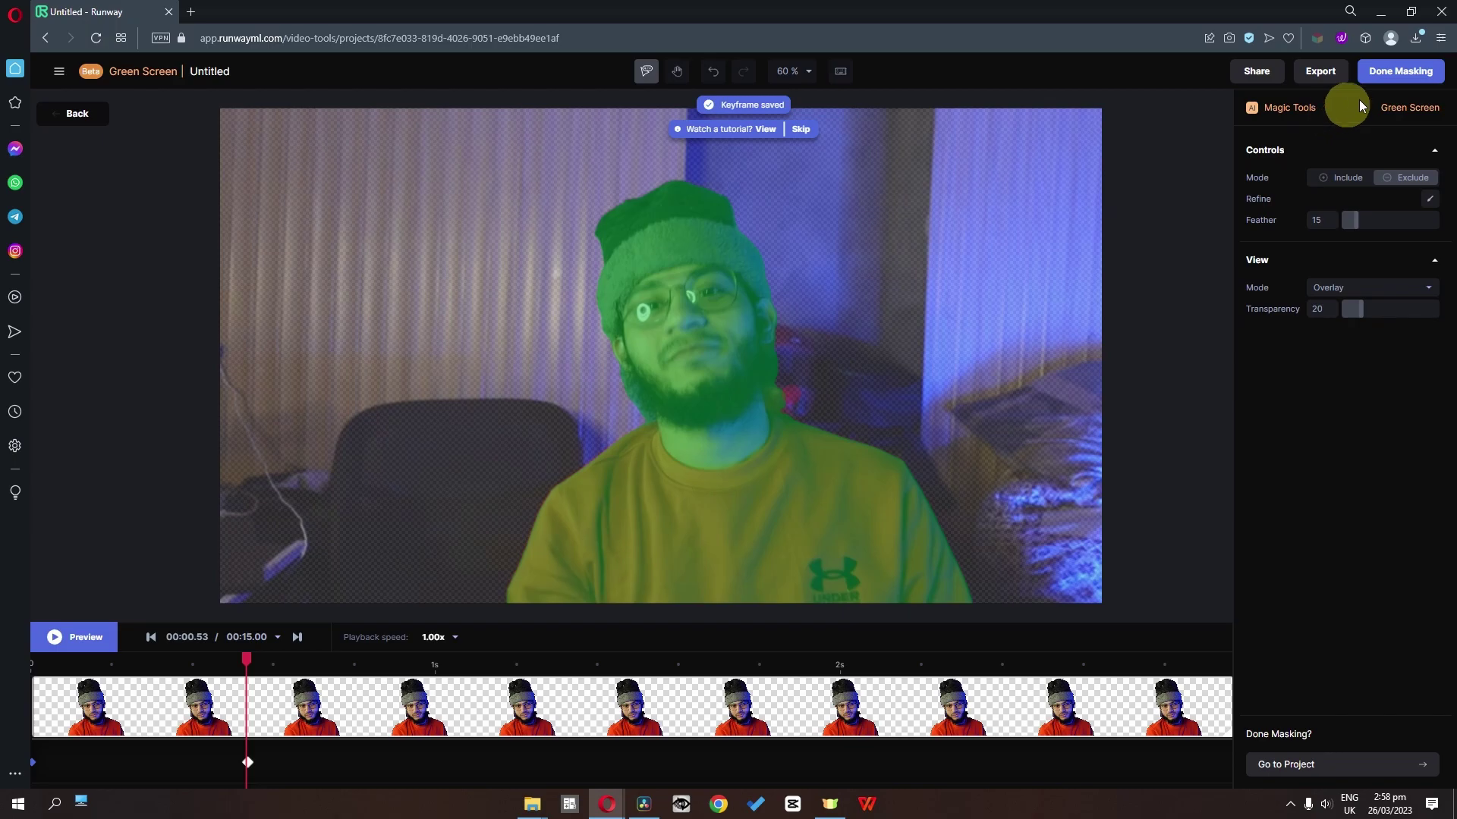
pyautogui.click(1396, 76)
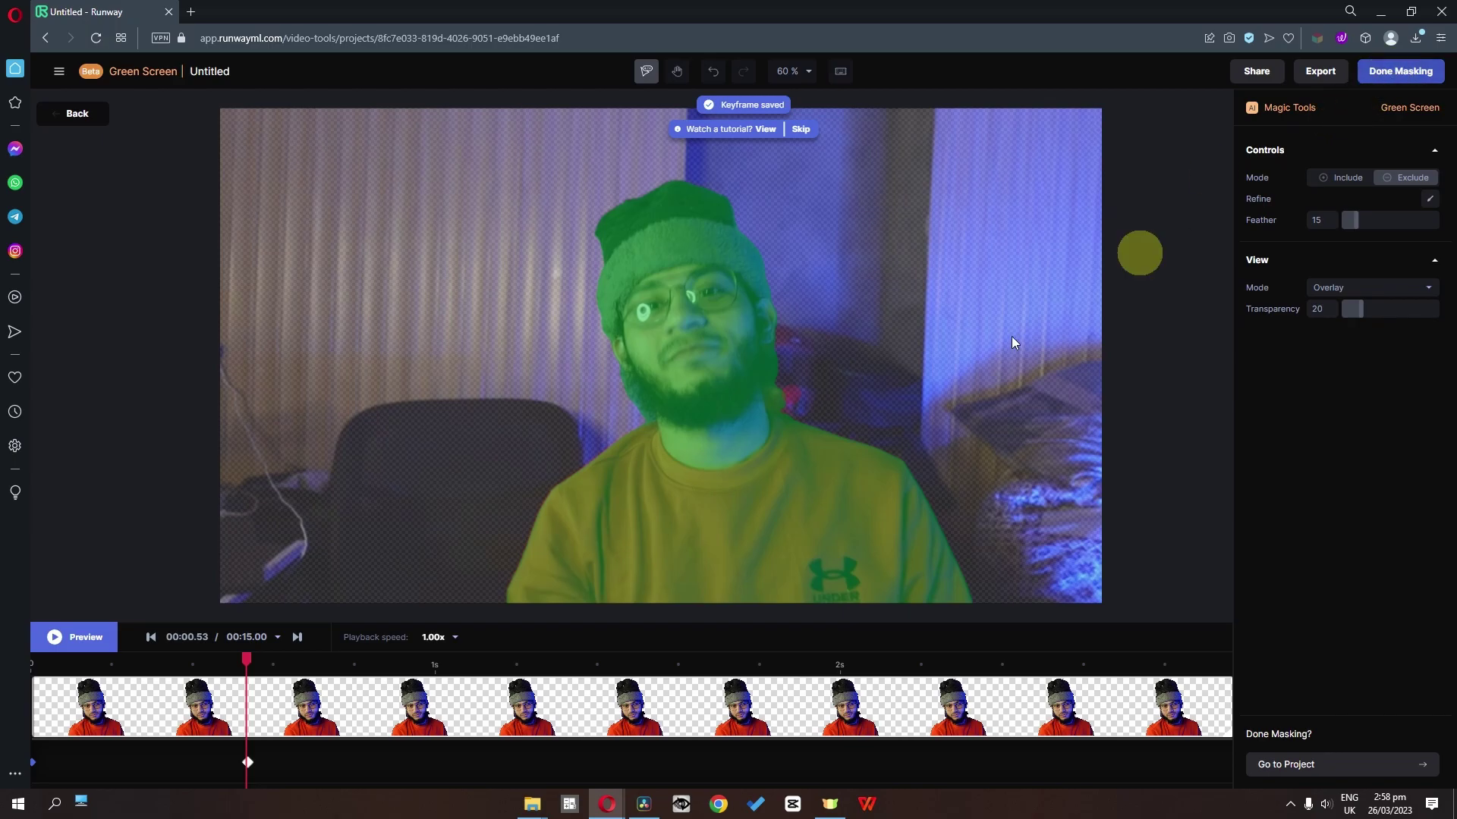
pyautogui.press('space')
pyautogui.press('space')
pyautogui.press('space')
pyautogui.press('space')
pyautogui.moveTo(1351, 487); pyautogui.dragTo(1387, 487)
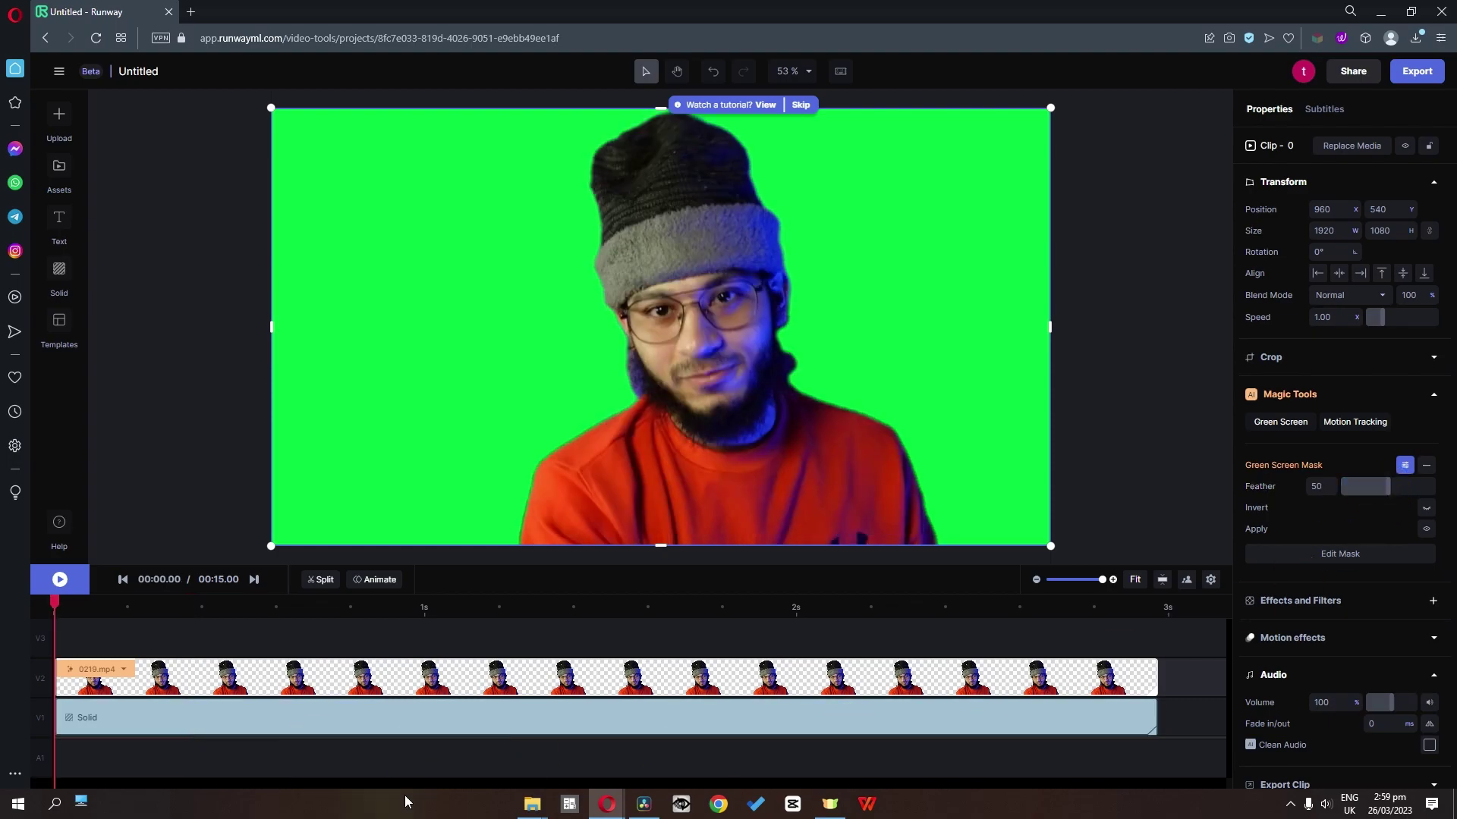
# - Export as 720p MP4, download Untitled 720p.mp4, and place it on V2 in DaVinci Resolve
pyautogui.click(1413, 73)
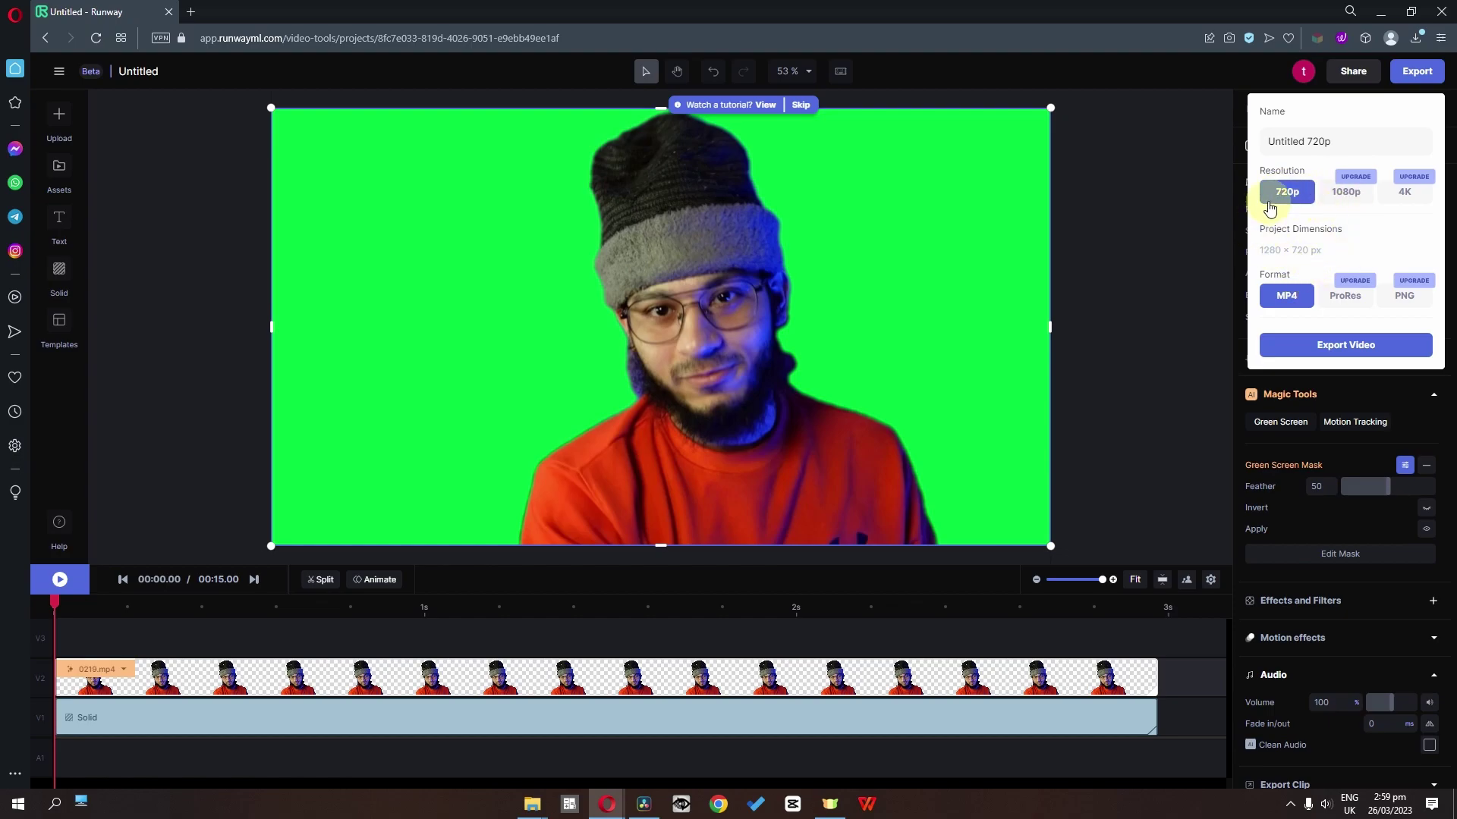
pyautogui.click(1318, 346)
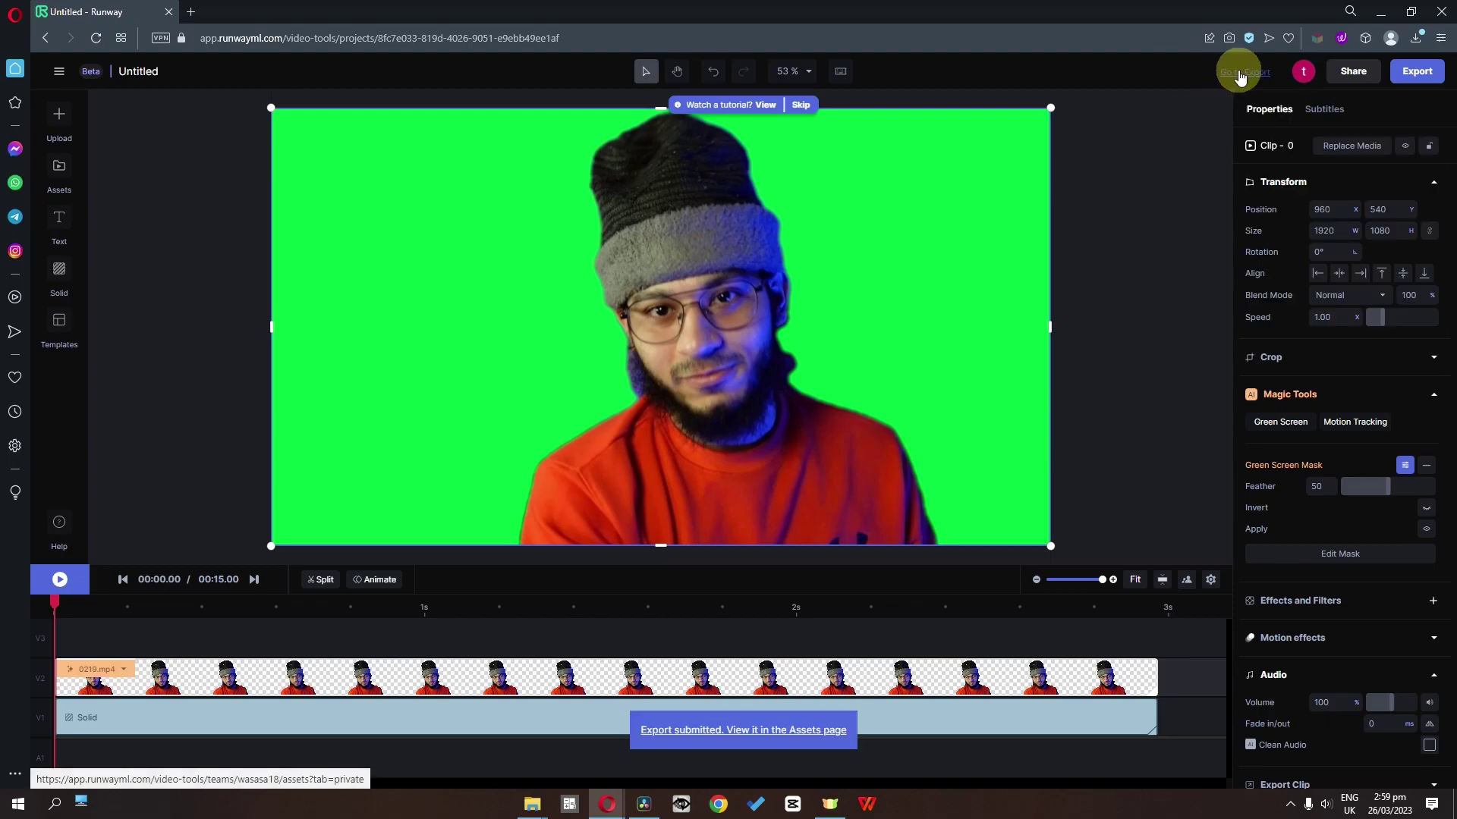
pyautogui.click(1253, 75)
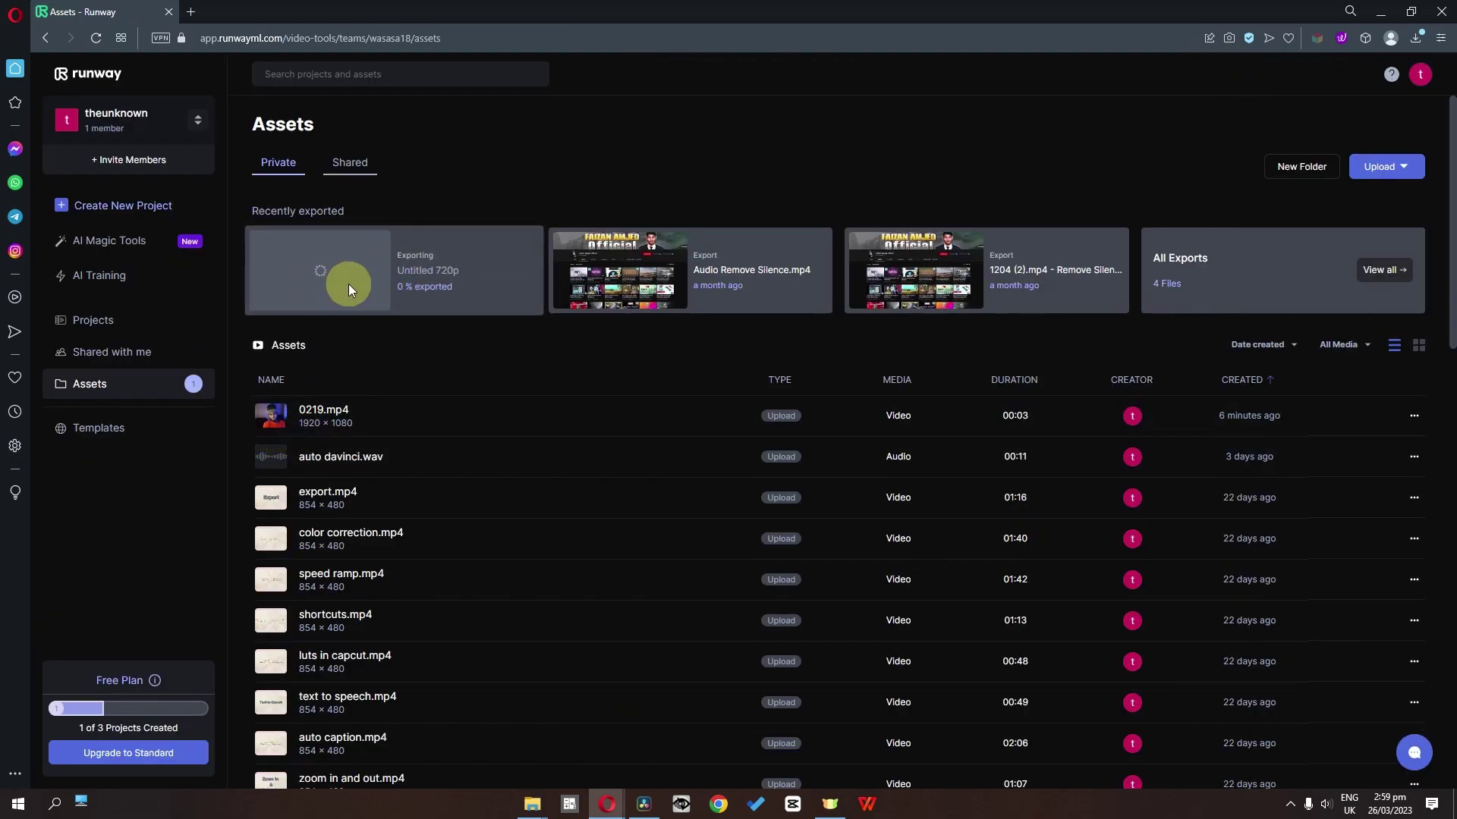
pyautogui.click(1414, 417)
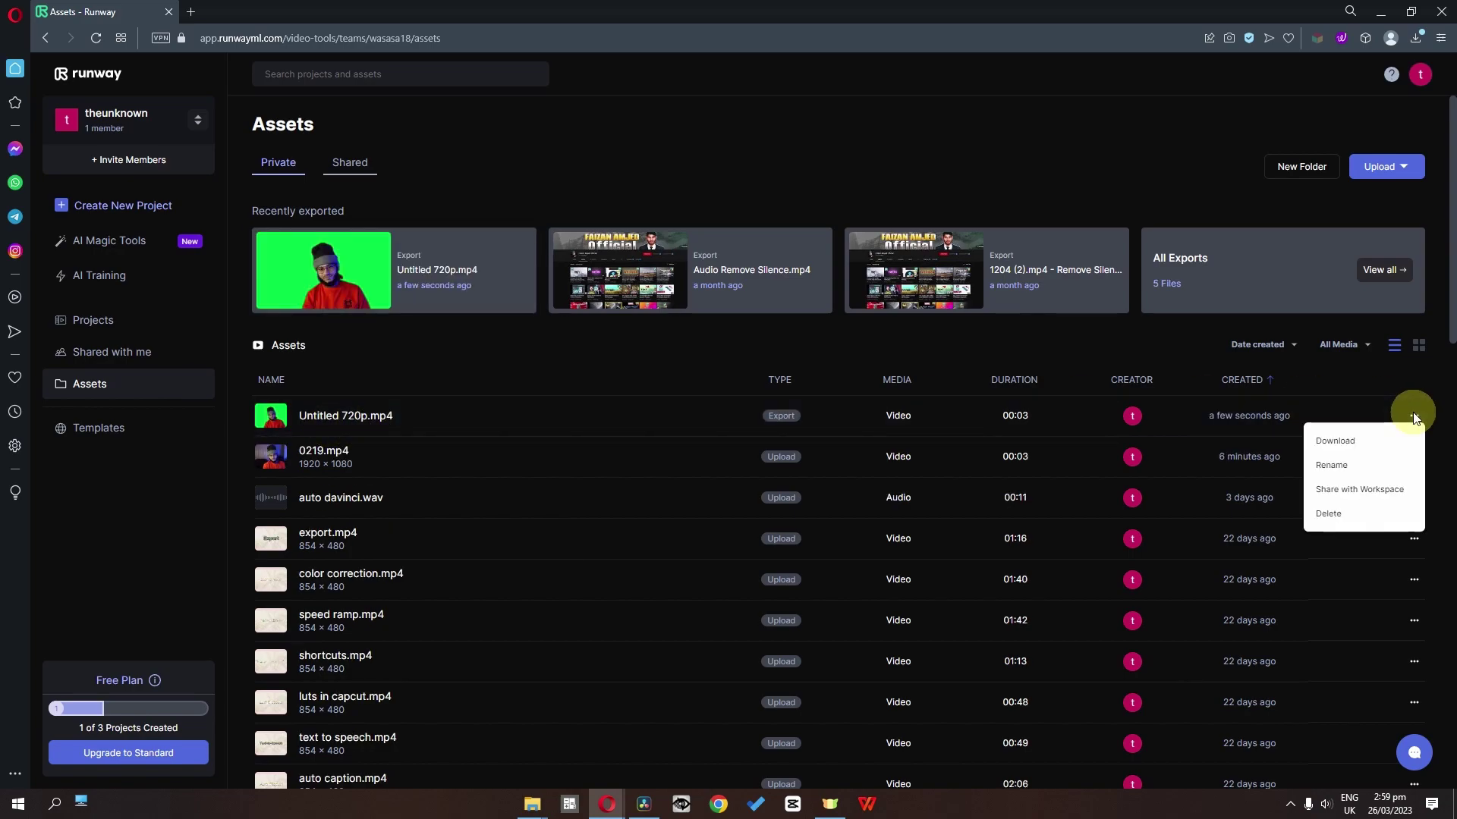
pyautogui.click(1333, 449)
pyautogui.hotkey('alt', 'Tab')
pyautogui.moveTo(107, 778); pyautogui.dragTo(482, 641)
# - Delete the extra A2 audio and insert an Ultra Keyer between MediaIn1 and MediaOut1 in Fusion
pyautogui.click(629, 732)
pyautogui.press('BackSpace')
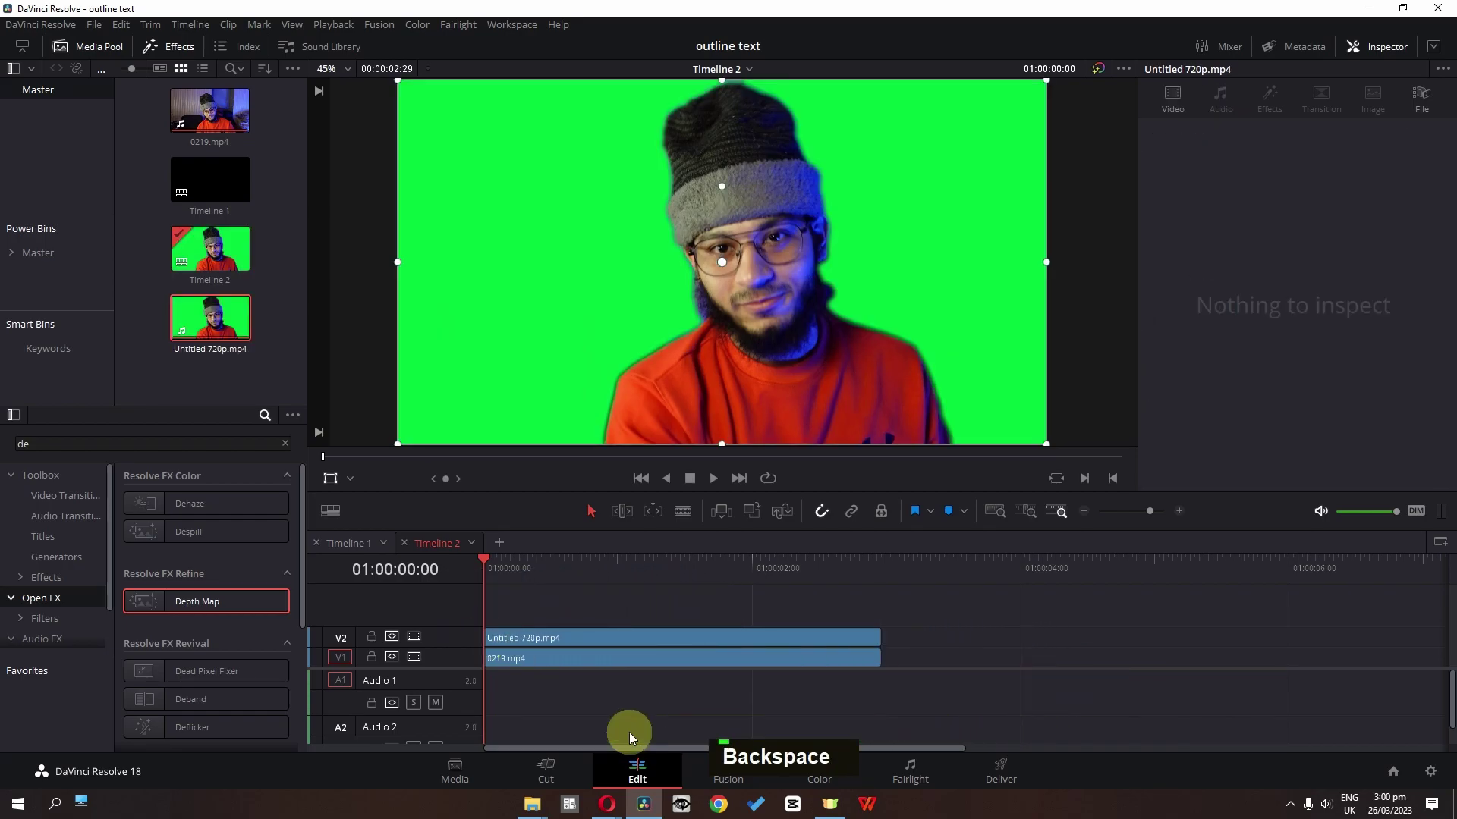
pyautogui.click(723, 775)
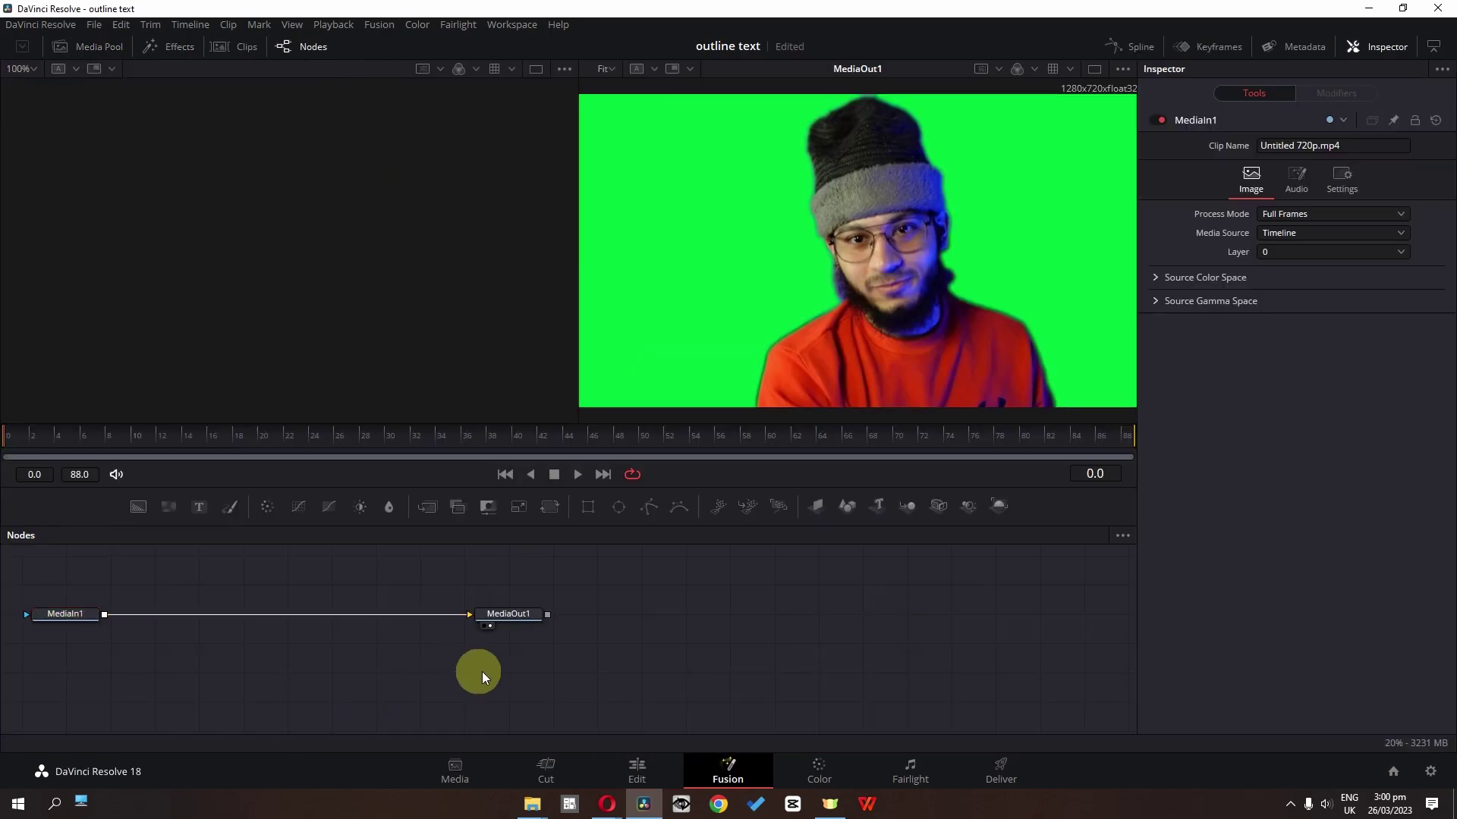
pyautogui.hotkey('shift', 'space')
pyautogui.write('Ultra Keyer')
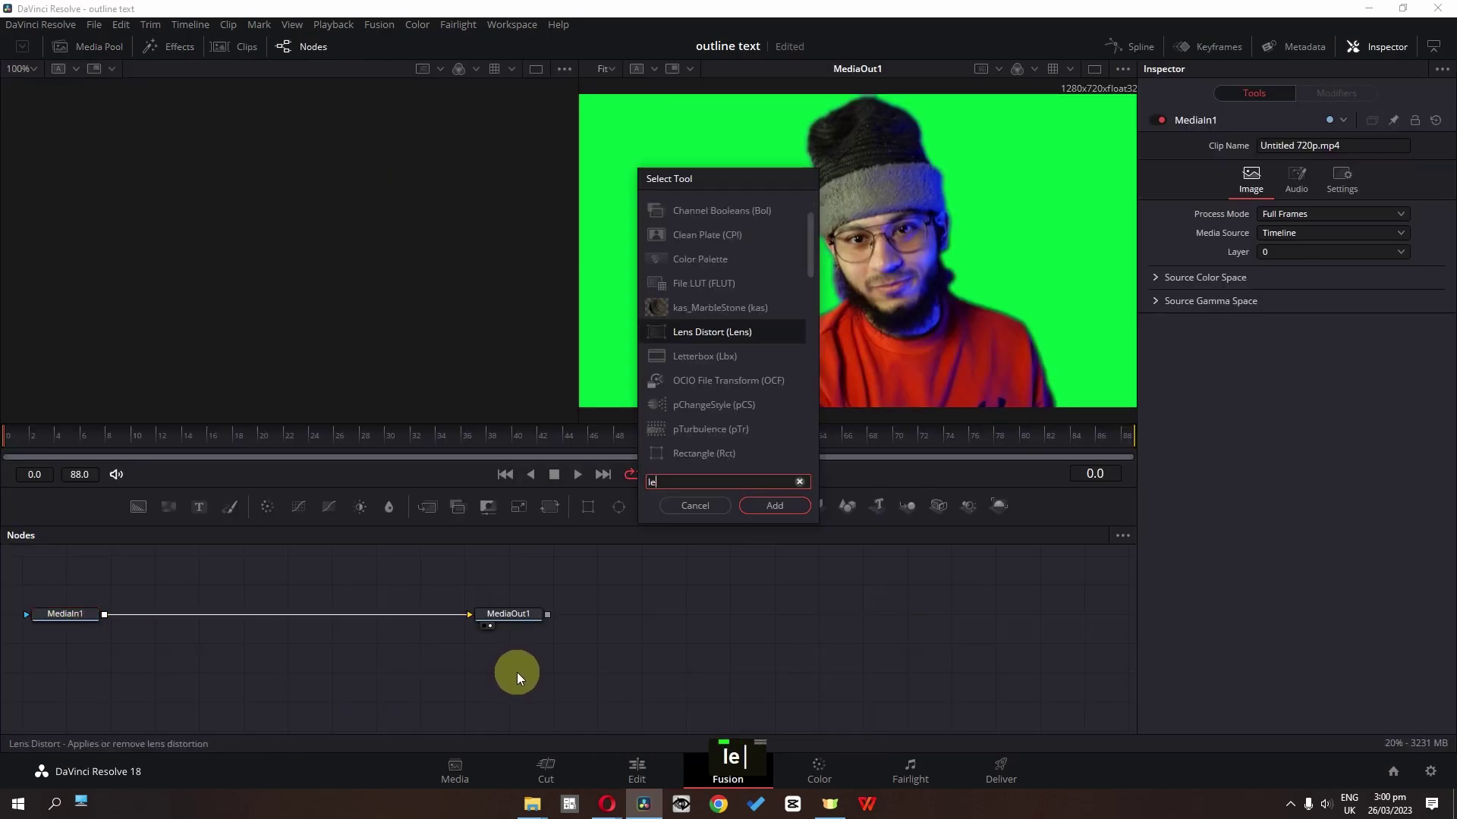
pyautogui.click(756, 507)
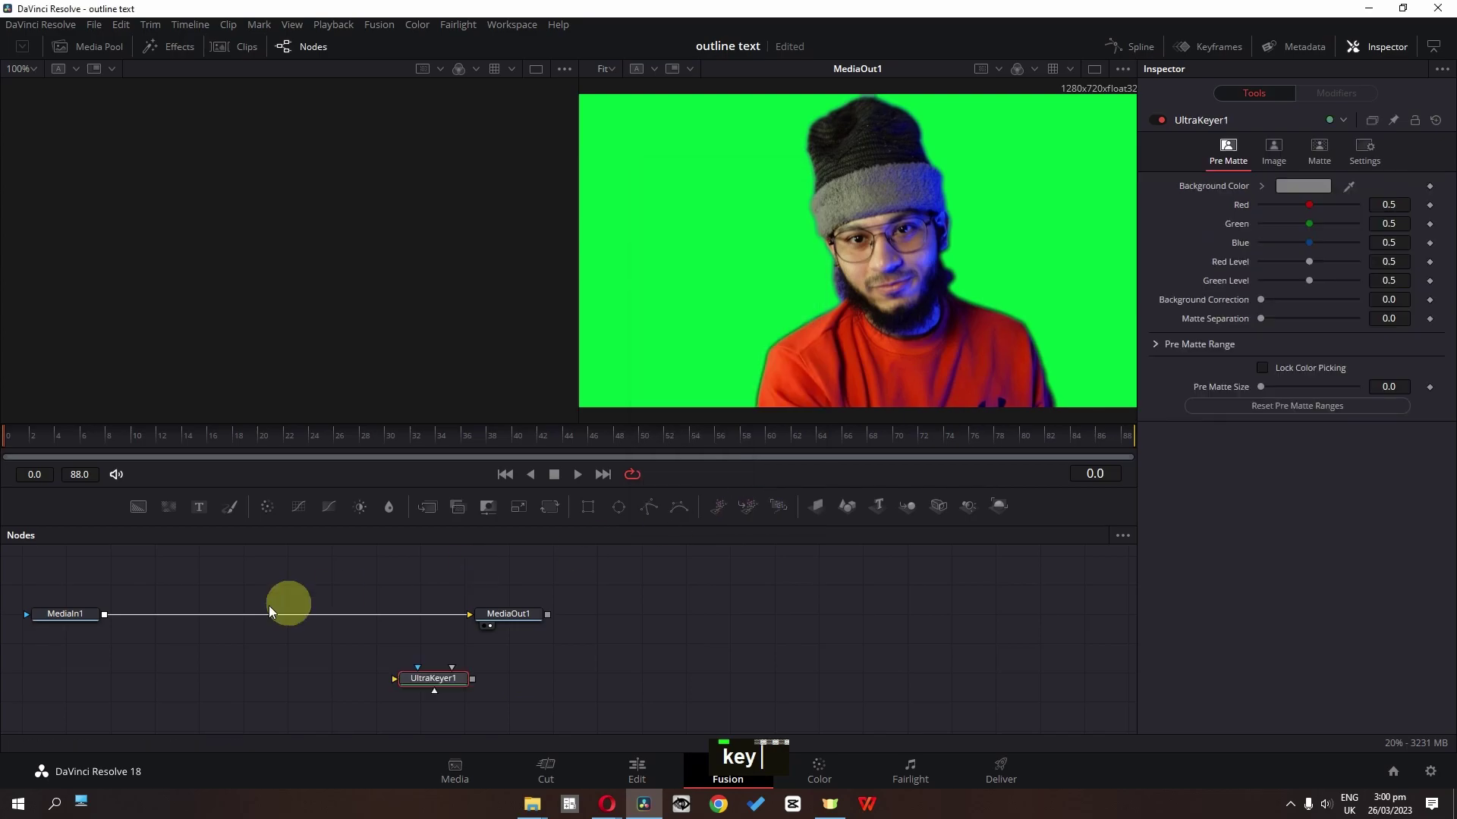
pyautogui.moveTo(438, 677); pyautogui.dragTo(286, 613)
# - Sample the green background as the key colour and adjust the matte blur
pyautogui.moveTo(1349, 186); pyautogui.dragTo(1059, 201)
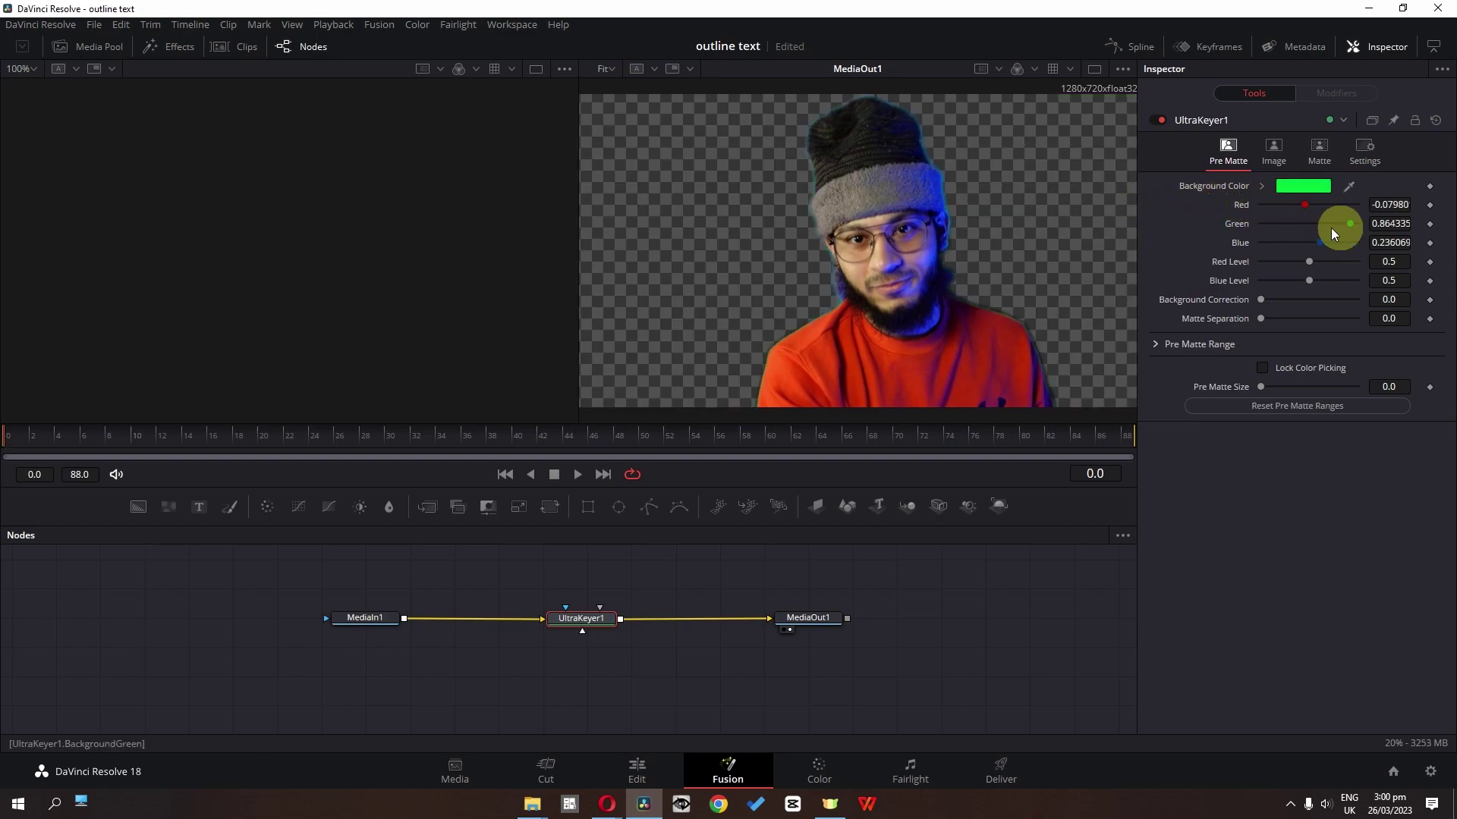
pyautogui.click(1319, 148)
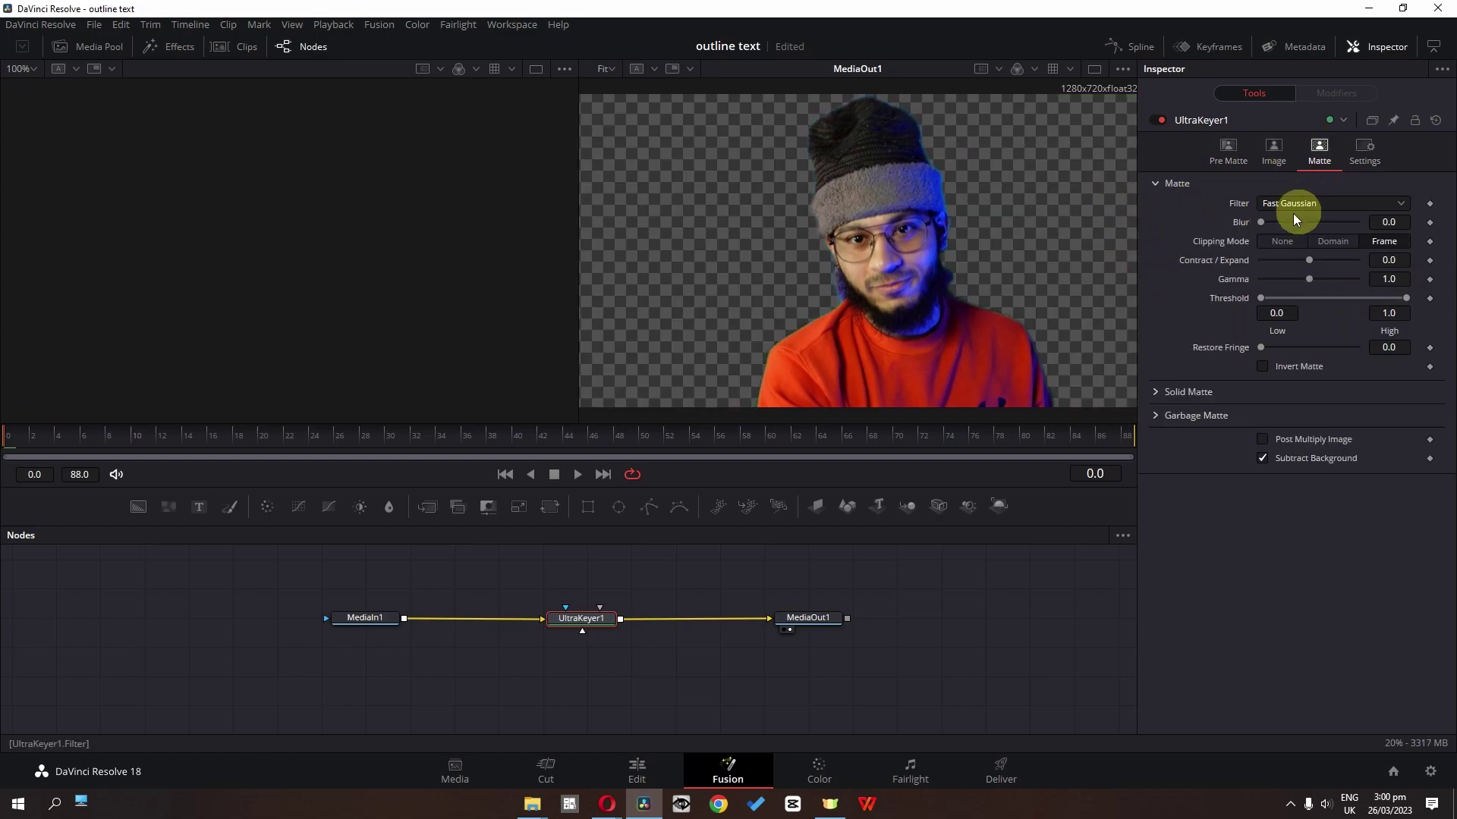
pyautogui.moveTo(1264, 221); pyautogui.dragTo(1301, 275)
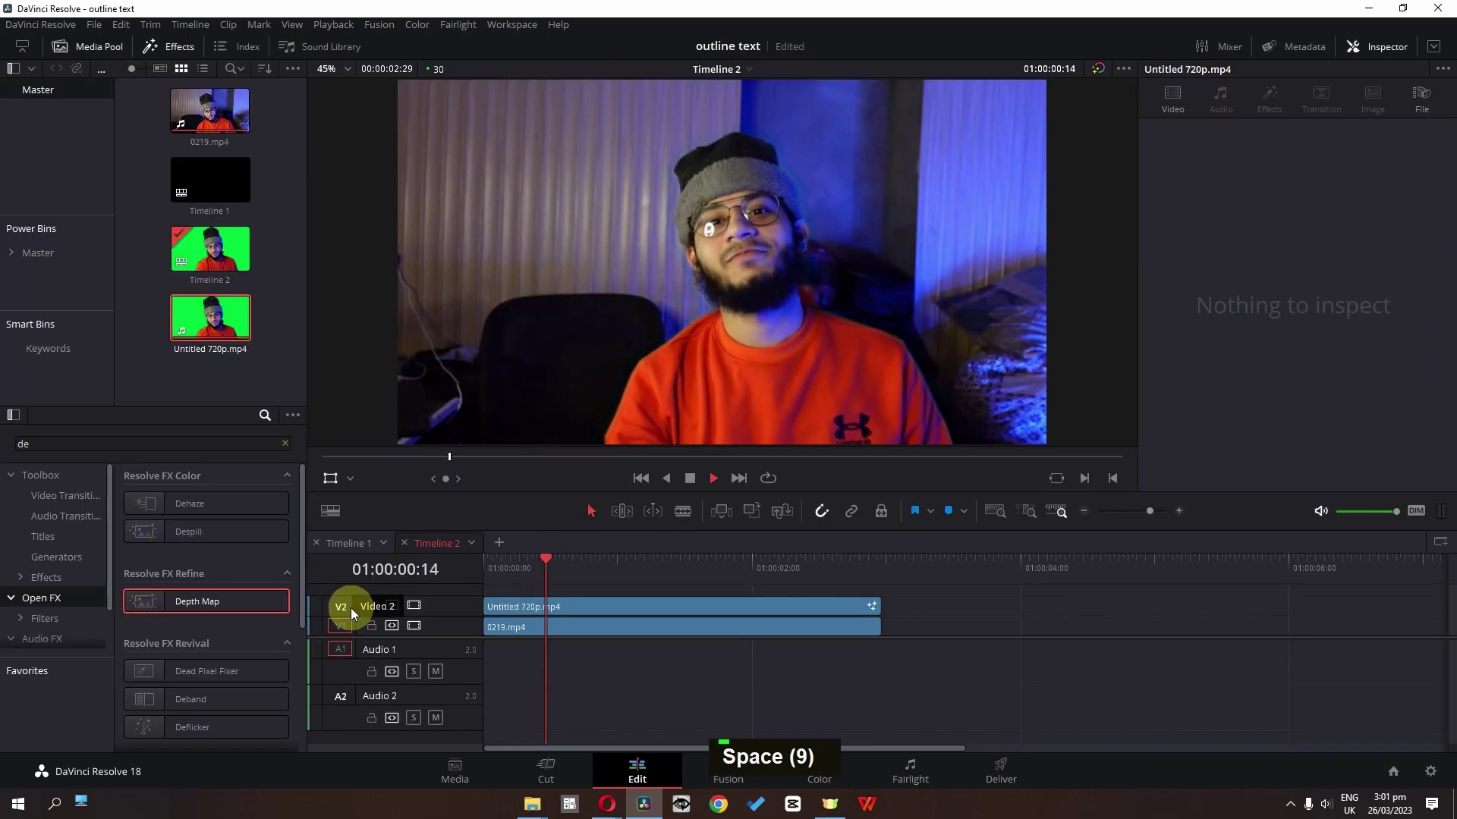
# - Save the project, add a Text+ title on V3, and trim it to end with the V2 clip
pyautogui.press('space')
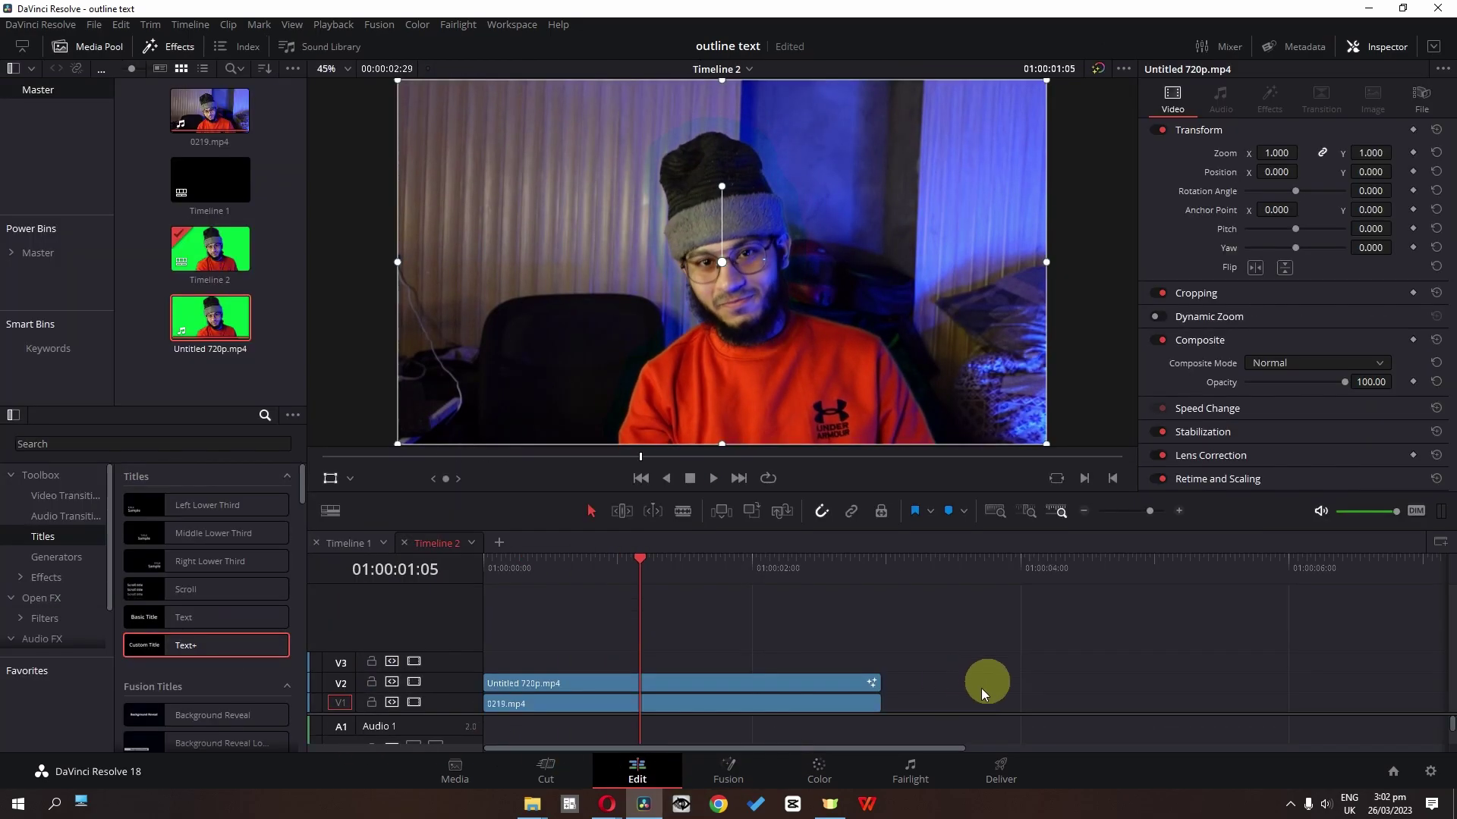
pyautogui.hotkey('ctrl', 's')
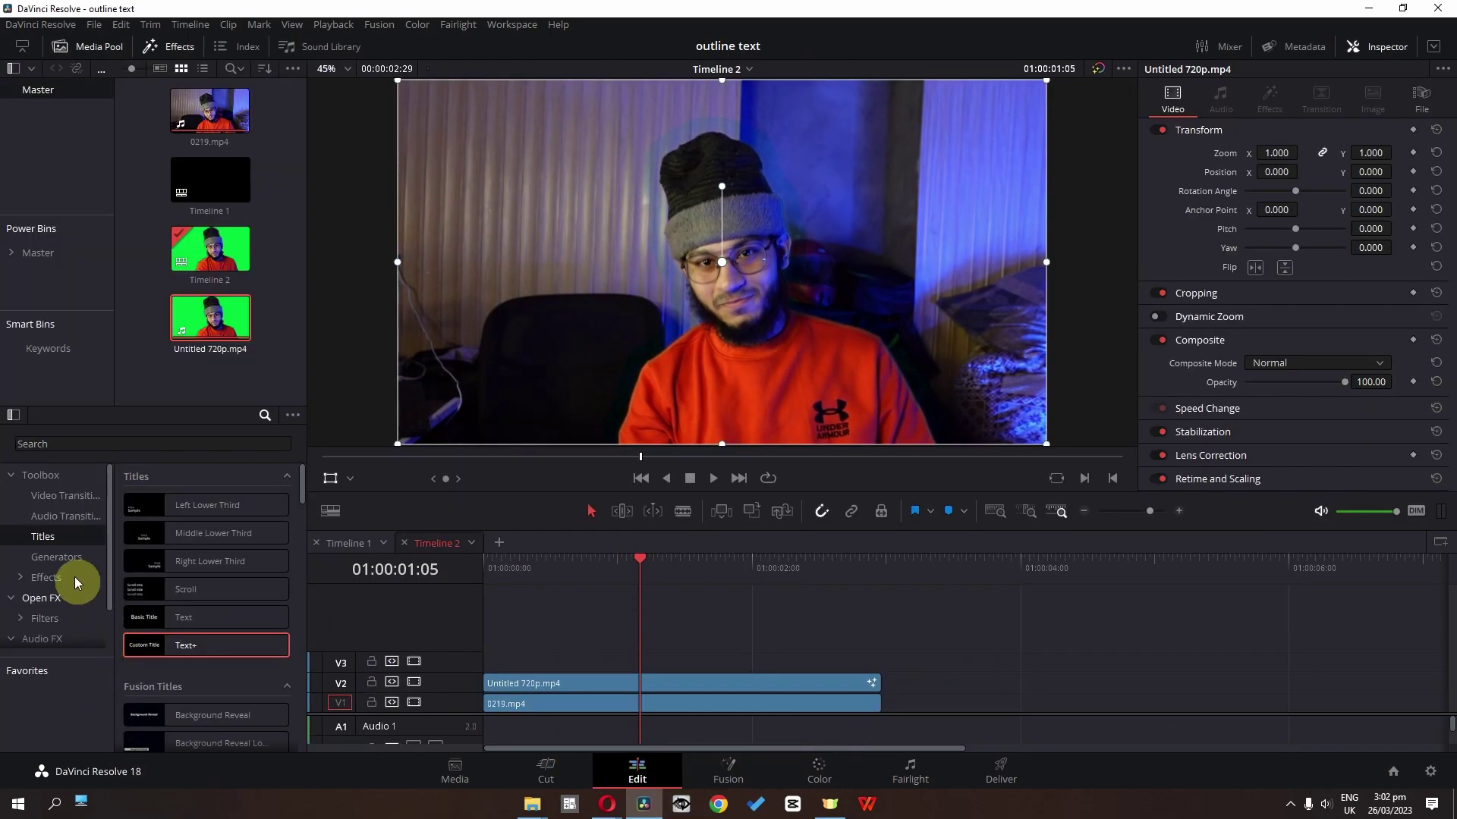
pyautogui.moveTo(173, 649); pyautogui.dragTo(538, 663)
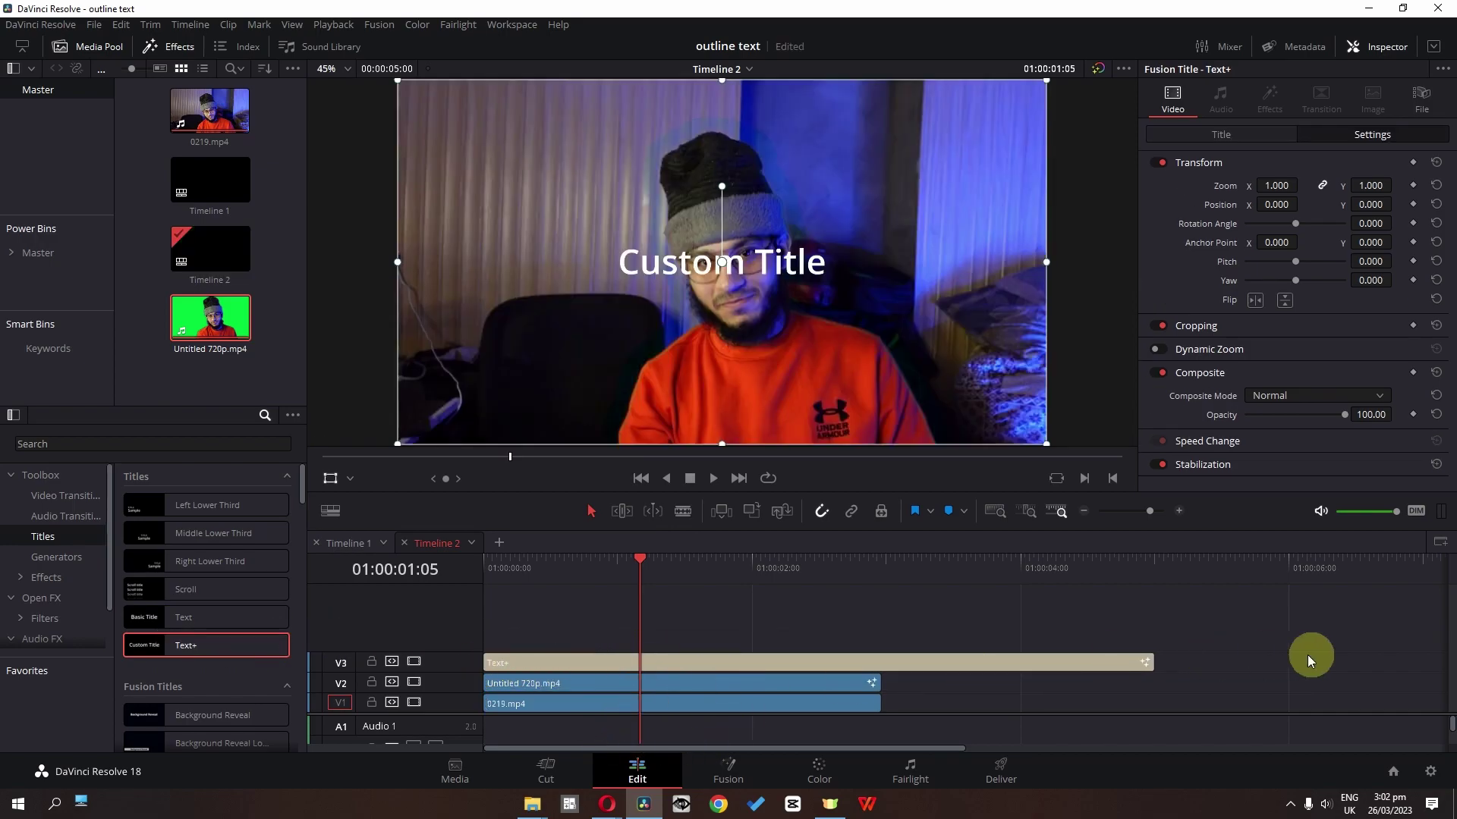
pyautogui.moveTo(1139, 664); pyautogui.dragTo(879, 660)
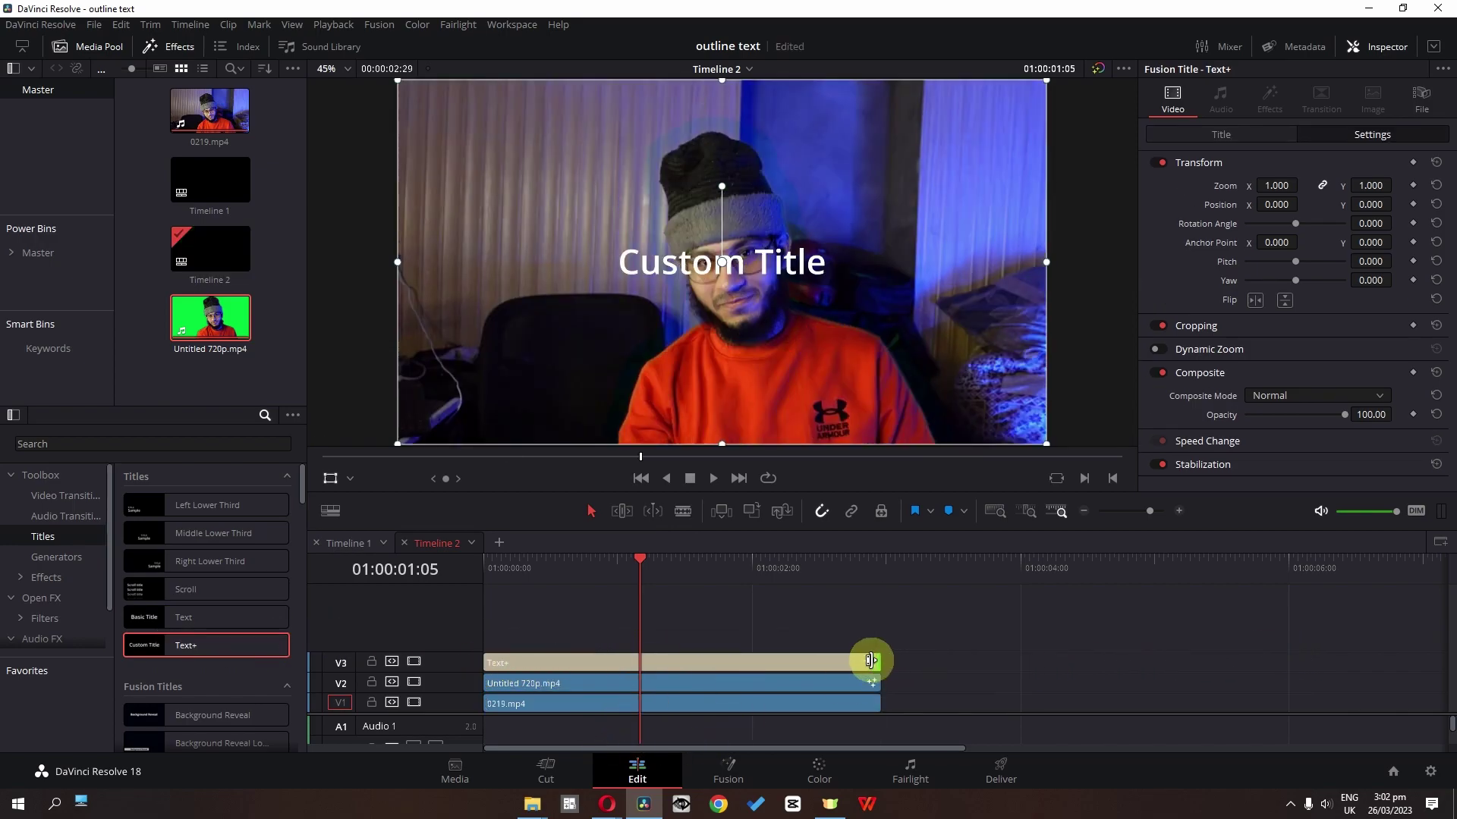
# - Replace the Custom Title text with FAIZAN and enlarge it
pyautogui.click(1225, 139)
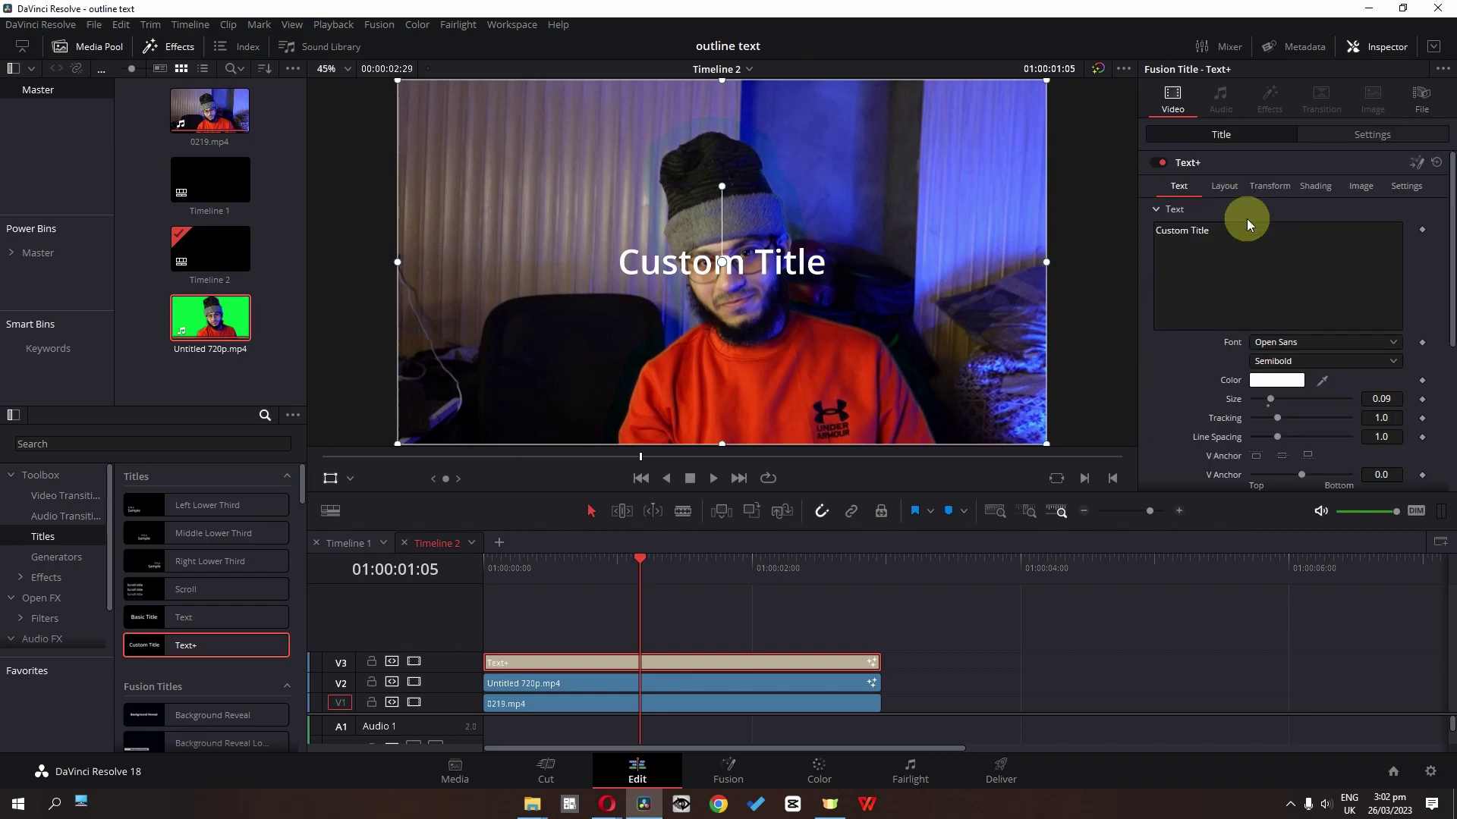
pyautogui.doubleClick(1248, 232)
pyautogui.write('Faizan')
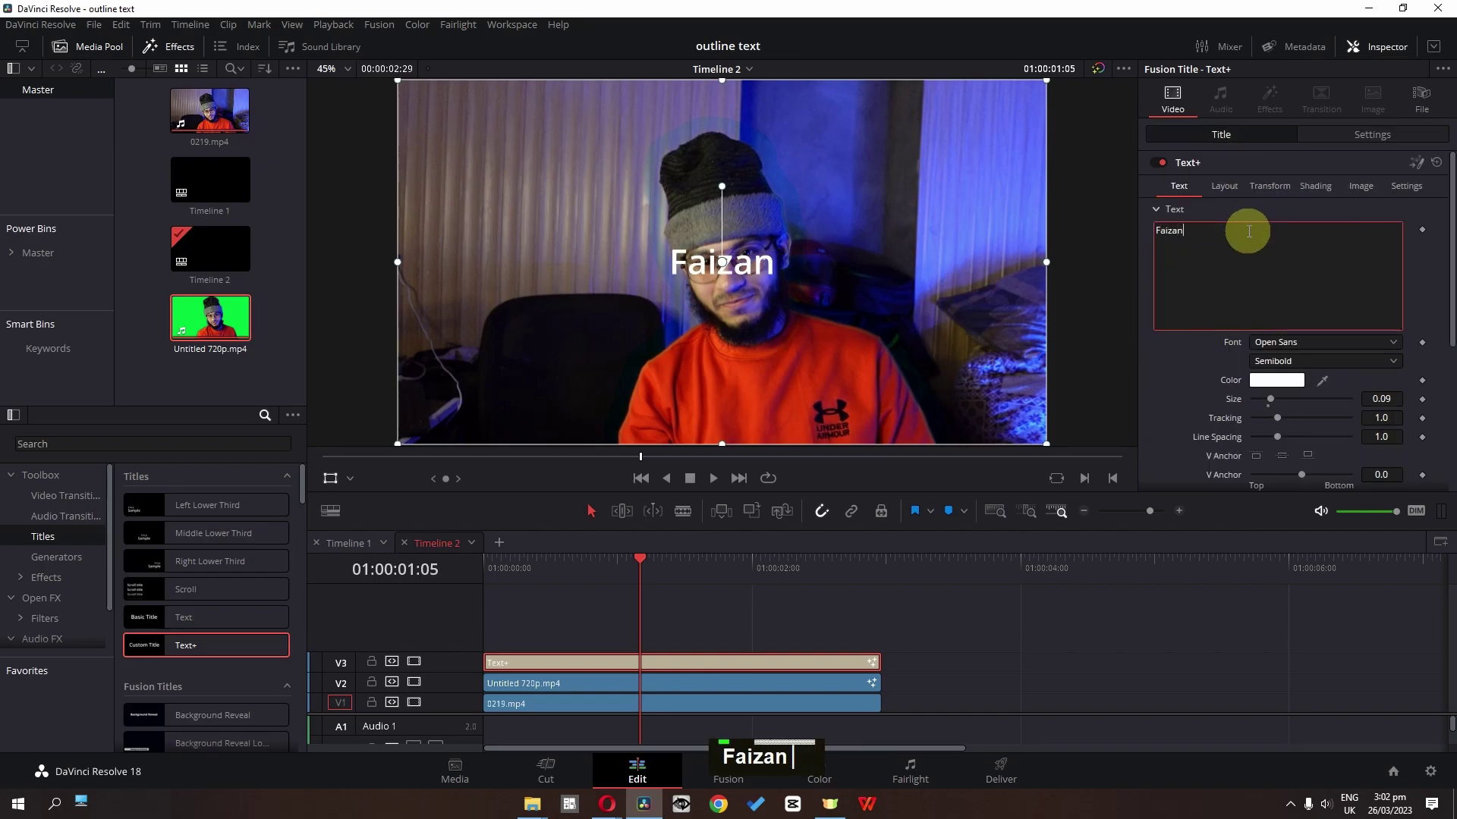
pyautogui.hotkey('ctrl', 'a')
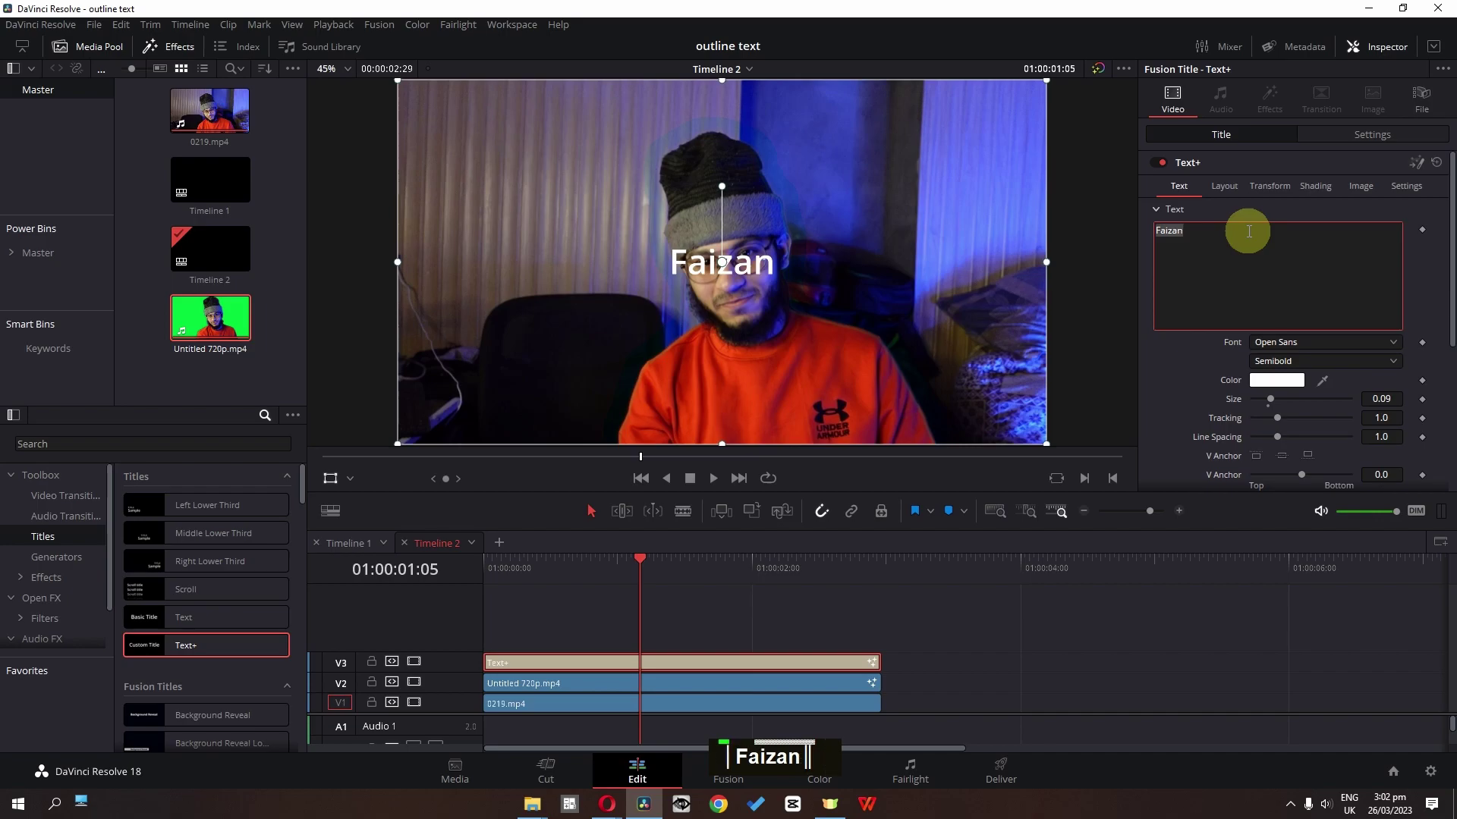
pyautogui.write('FAIZAN')
pyautogui.moveTo(1267, 396); pyautogui.dragTo(1290, 391)
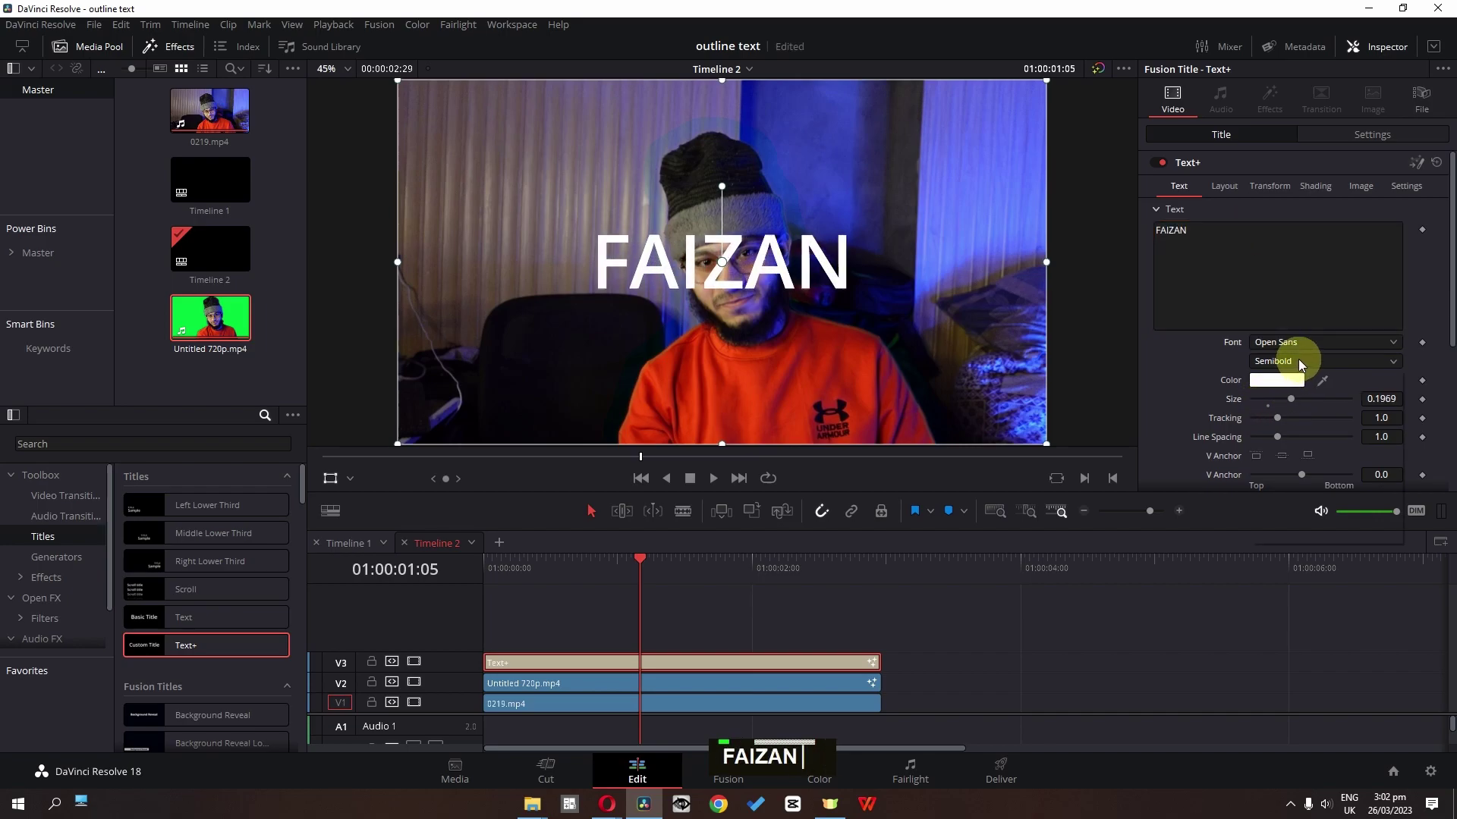
# - Make FAIZAN Bold in Open Sans Condensed at size 0.3307 and move it lower
pyautogui.click(1299, 360)
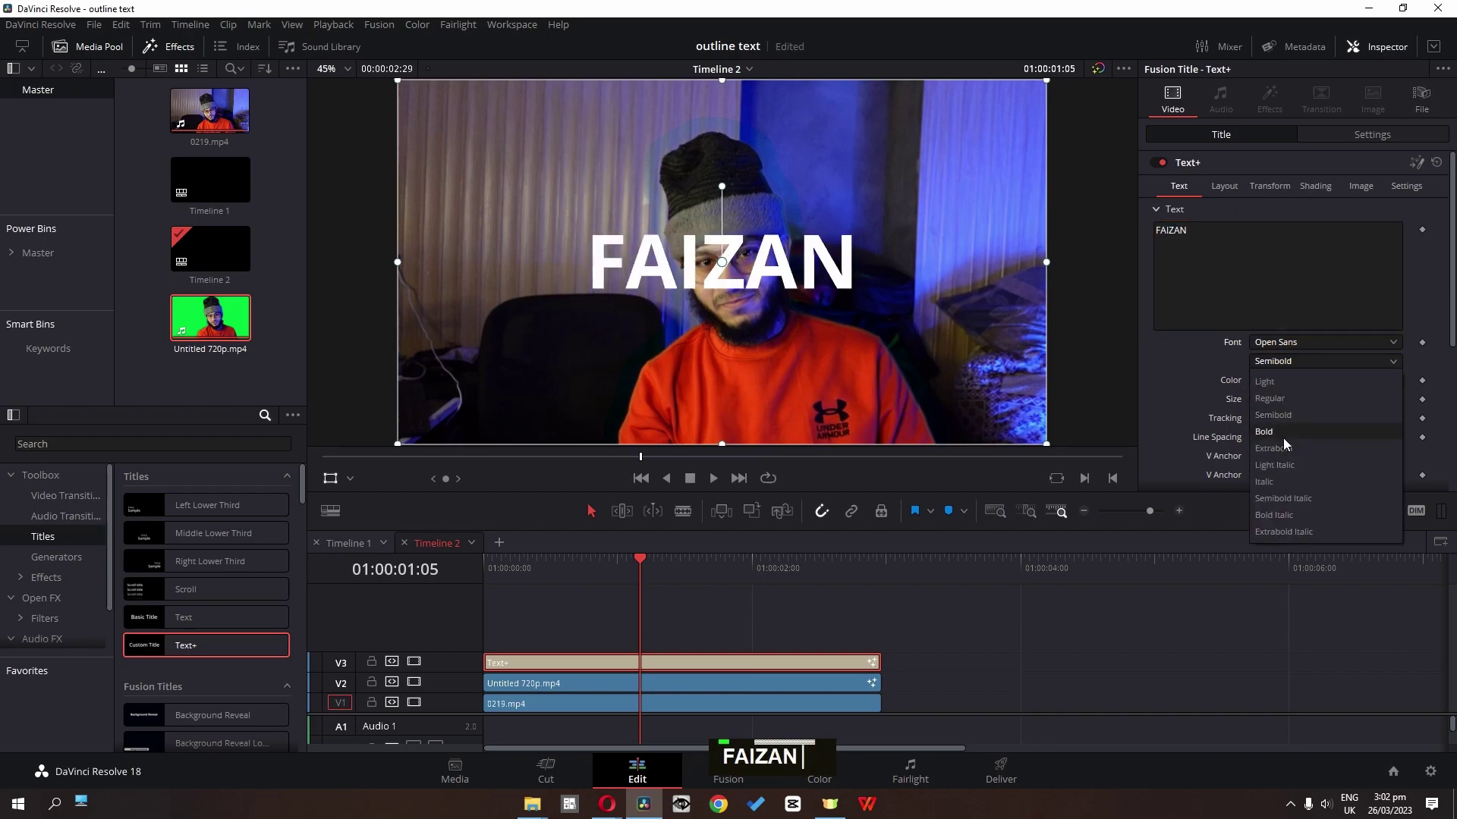
pyautogui.click(1267, 432)
pyautogui.doubleClick(1390, 343)
pyautogui.scroll(-3, 1366, 414)
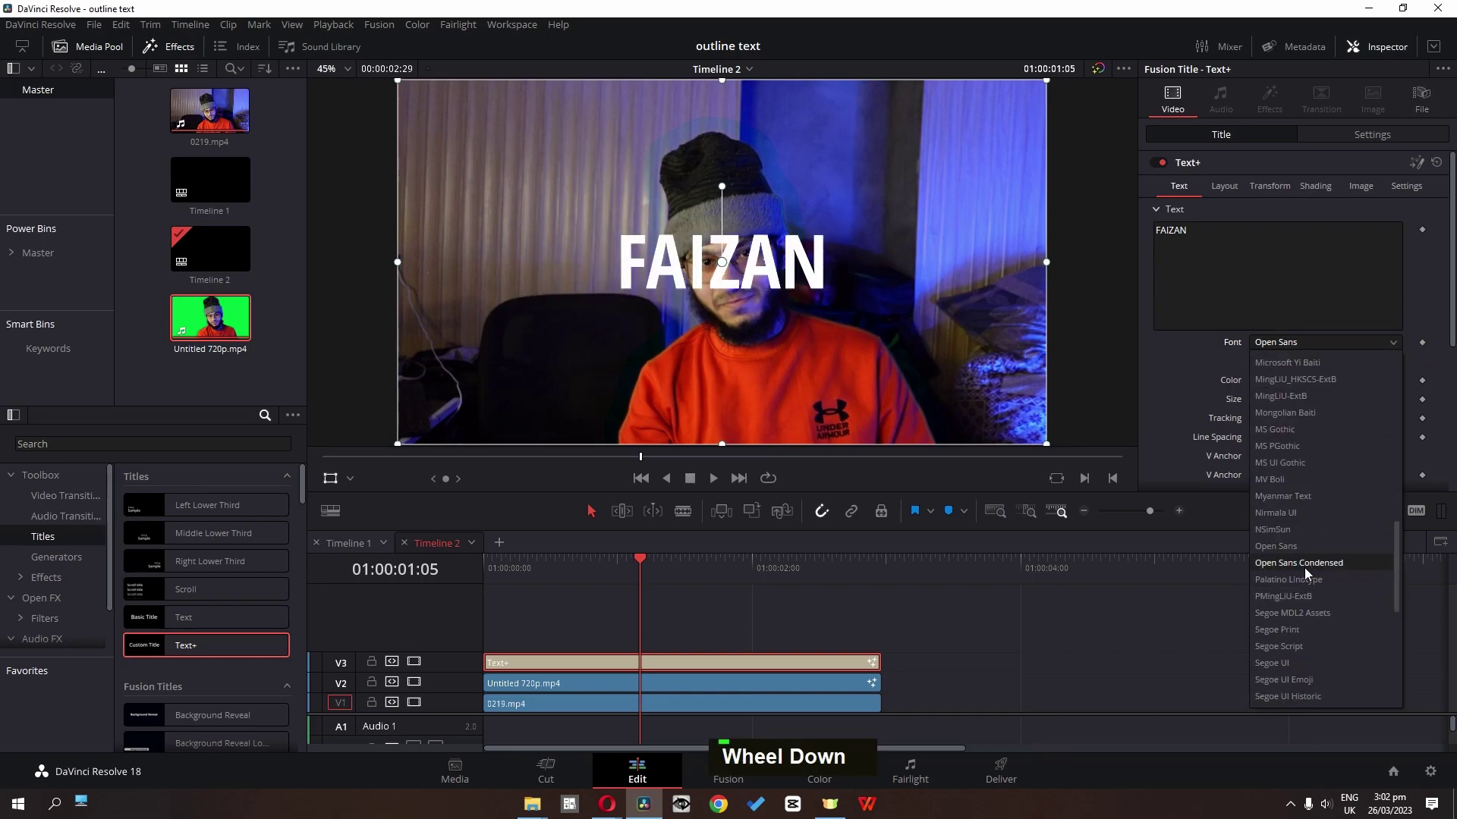
pyautogui.click(1304, 566)
pyautogui.moveTo(1290, 397); pyautogui.dragTo(1316, 399)
pyautogui.moveTo(853, 332); pyautogui.dragTo(879, 389)
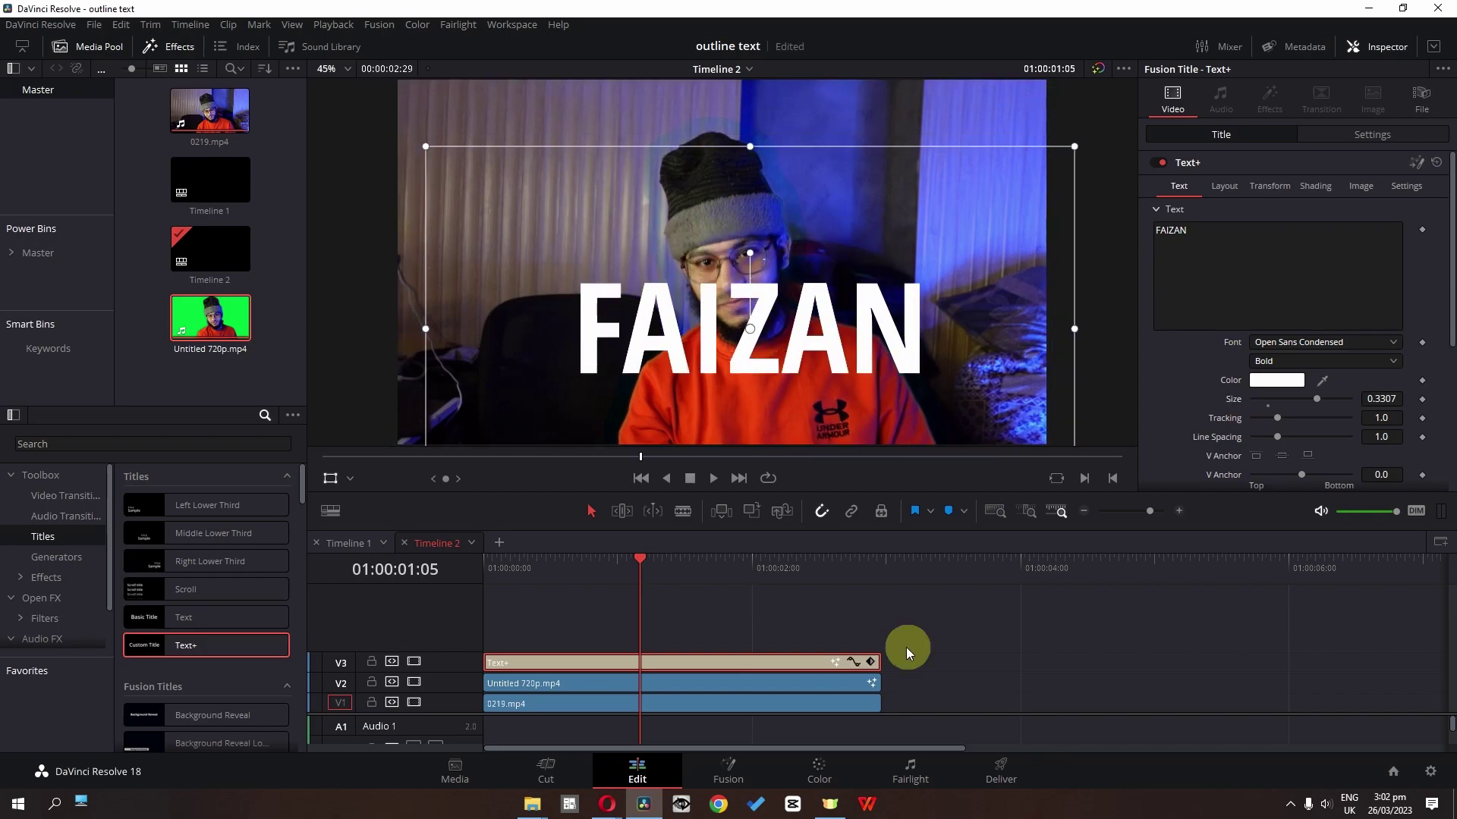
pyautogui.click(746, 674)
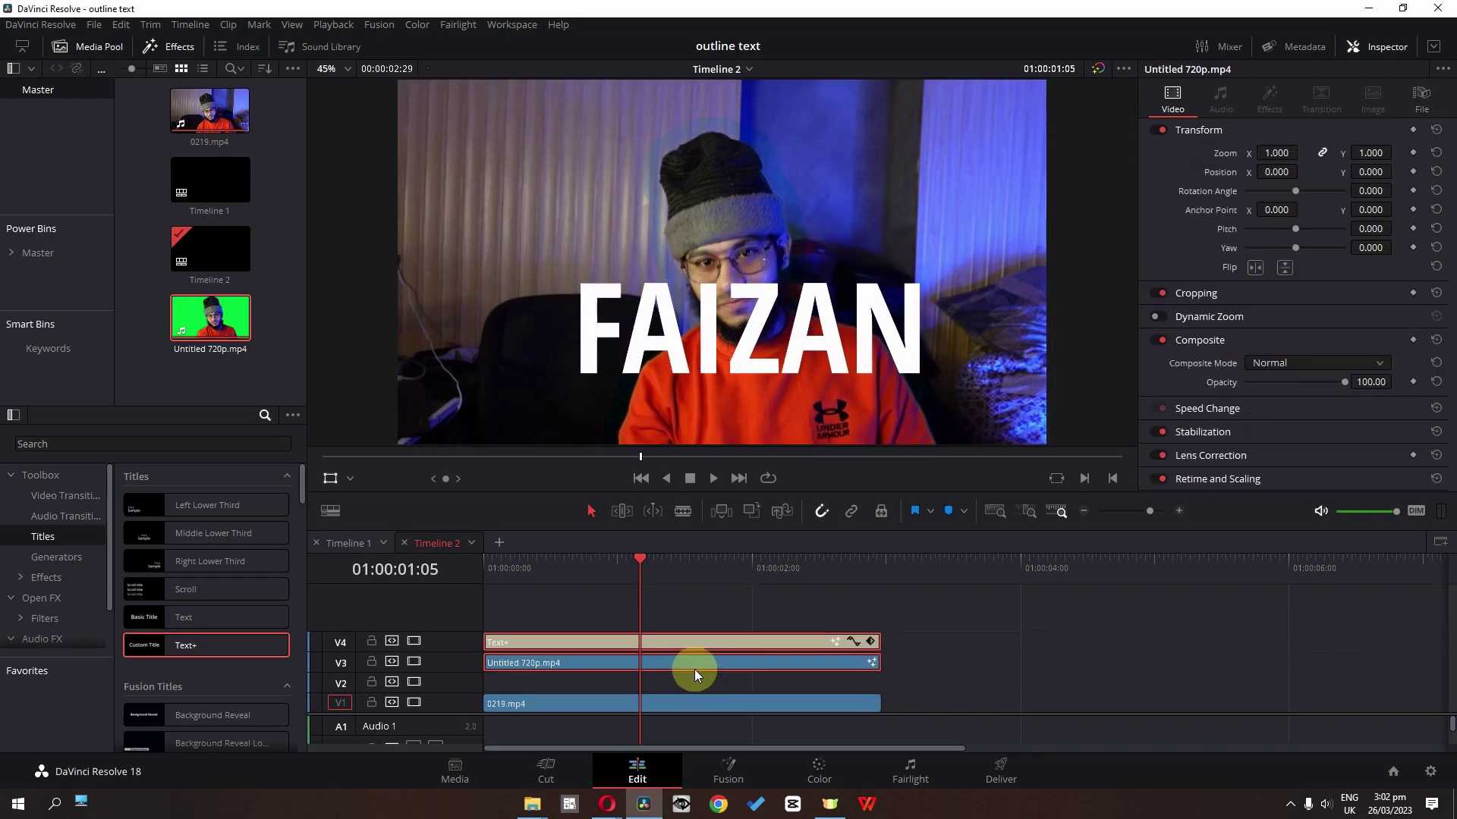
# - Duplicate the FAIZAN title onto track V2 and disable the V2 track
pyautogui.click(770, 679)
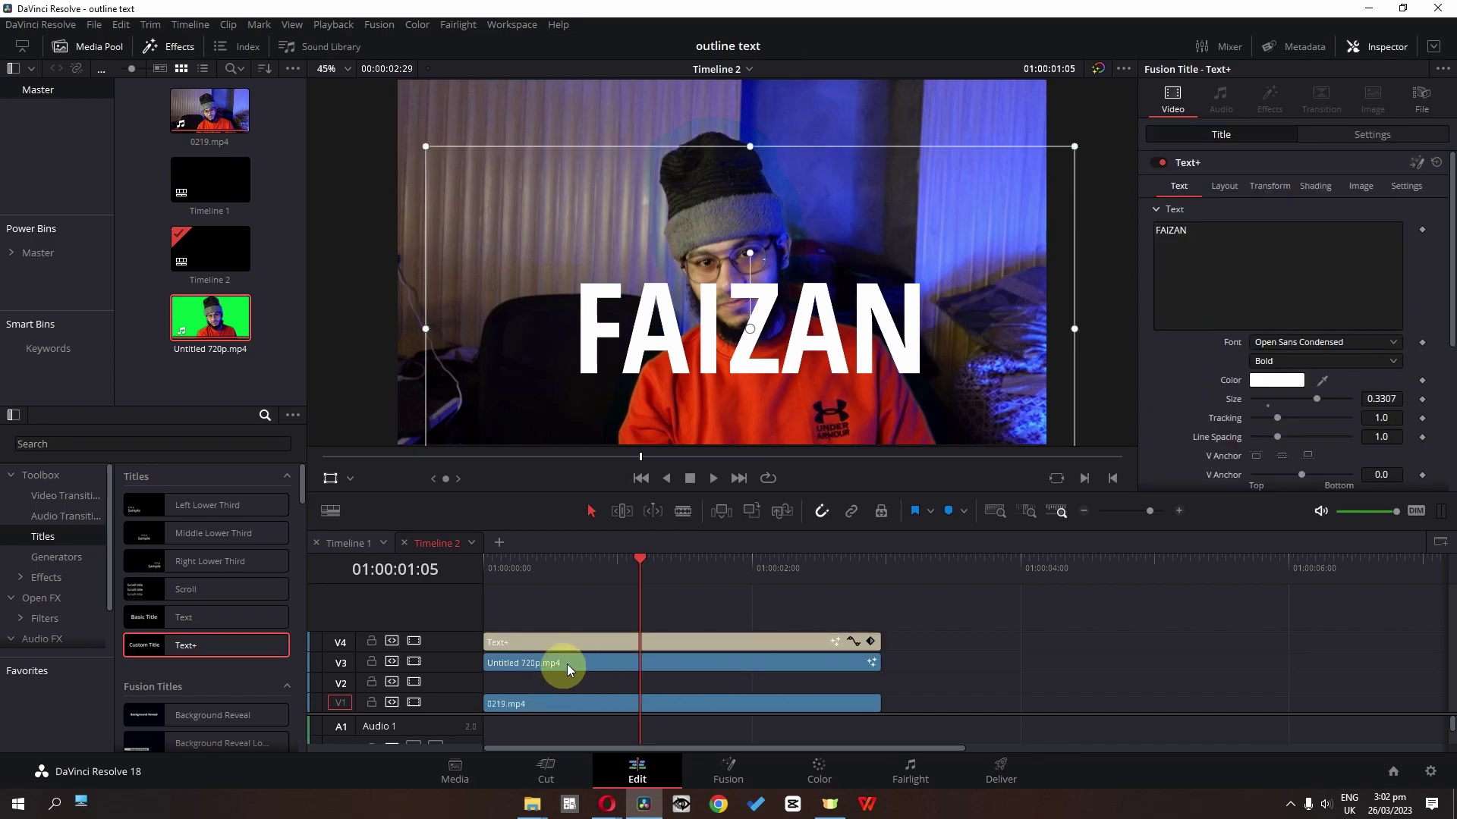
pyautogui.rightClick(580, 643)
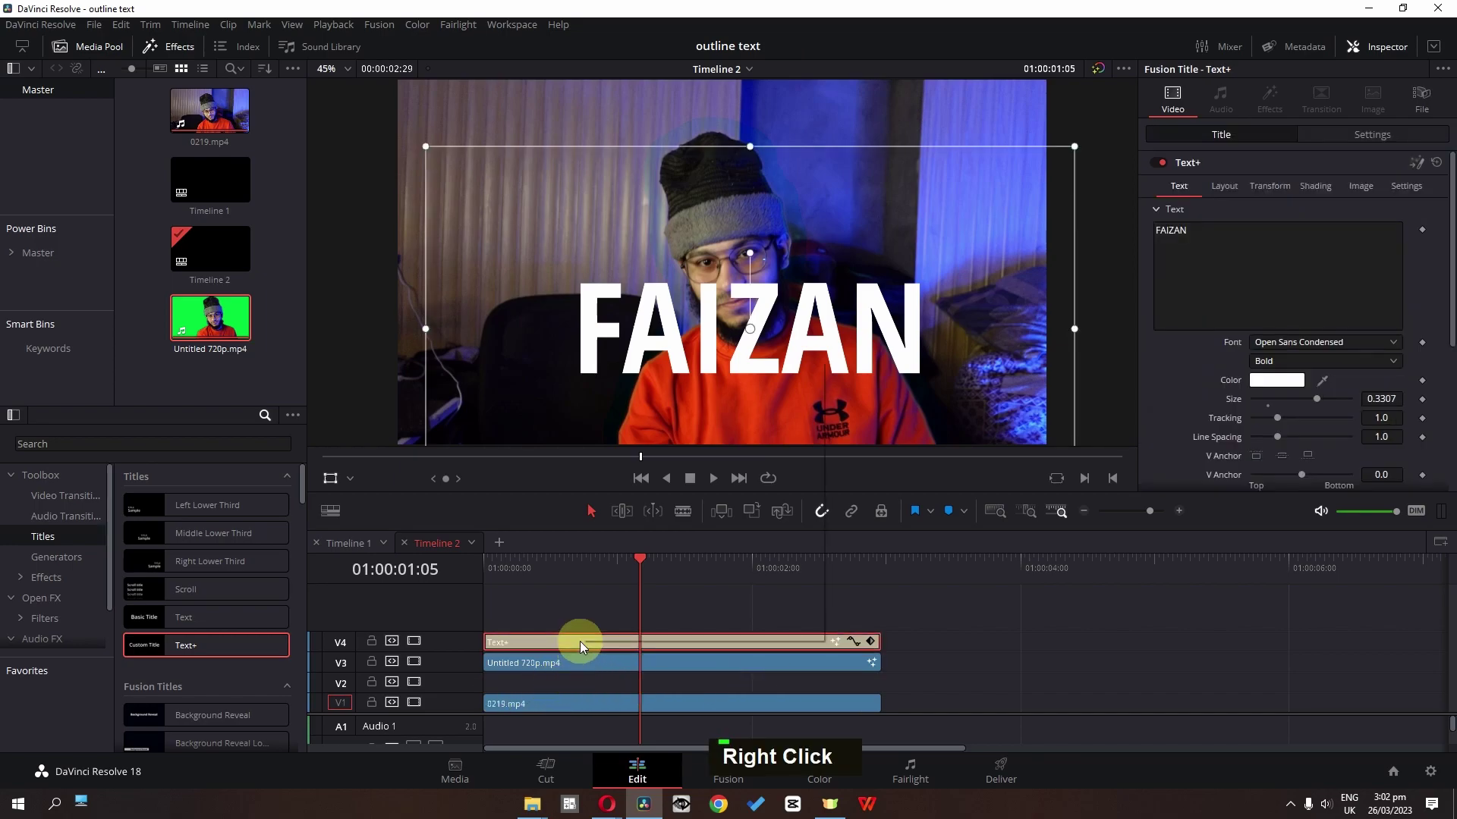
pyautogui.click(626, 430)
pyautogui.rightClick(1050, 683)
pyautogui.click(1078, 692)
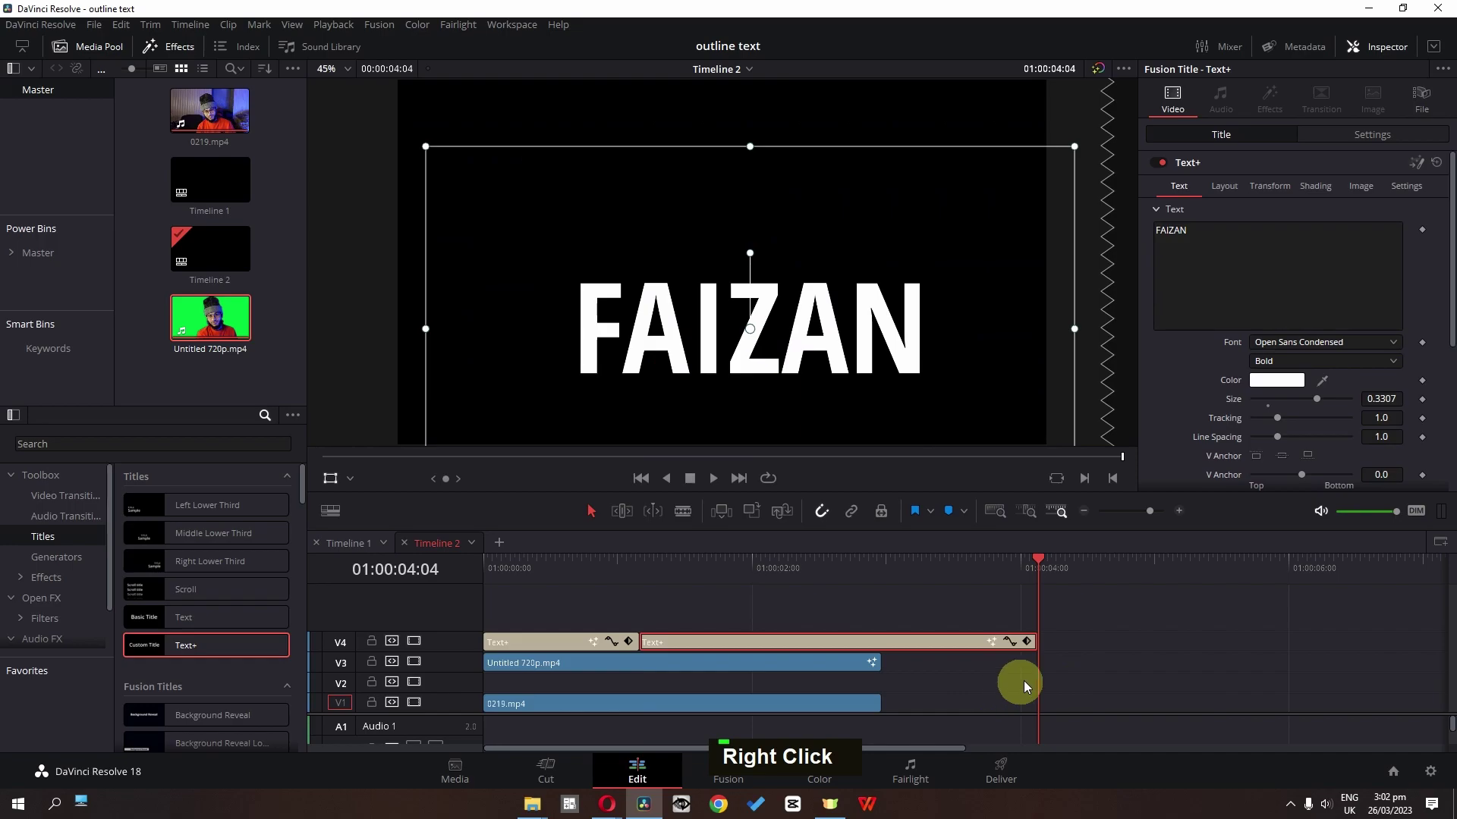
pyautogui.moveTo(817, 640); pyautogui.dragTo(635, 680)
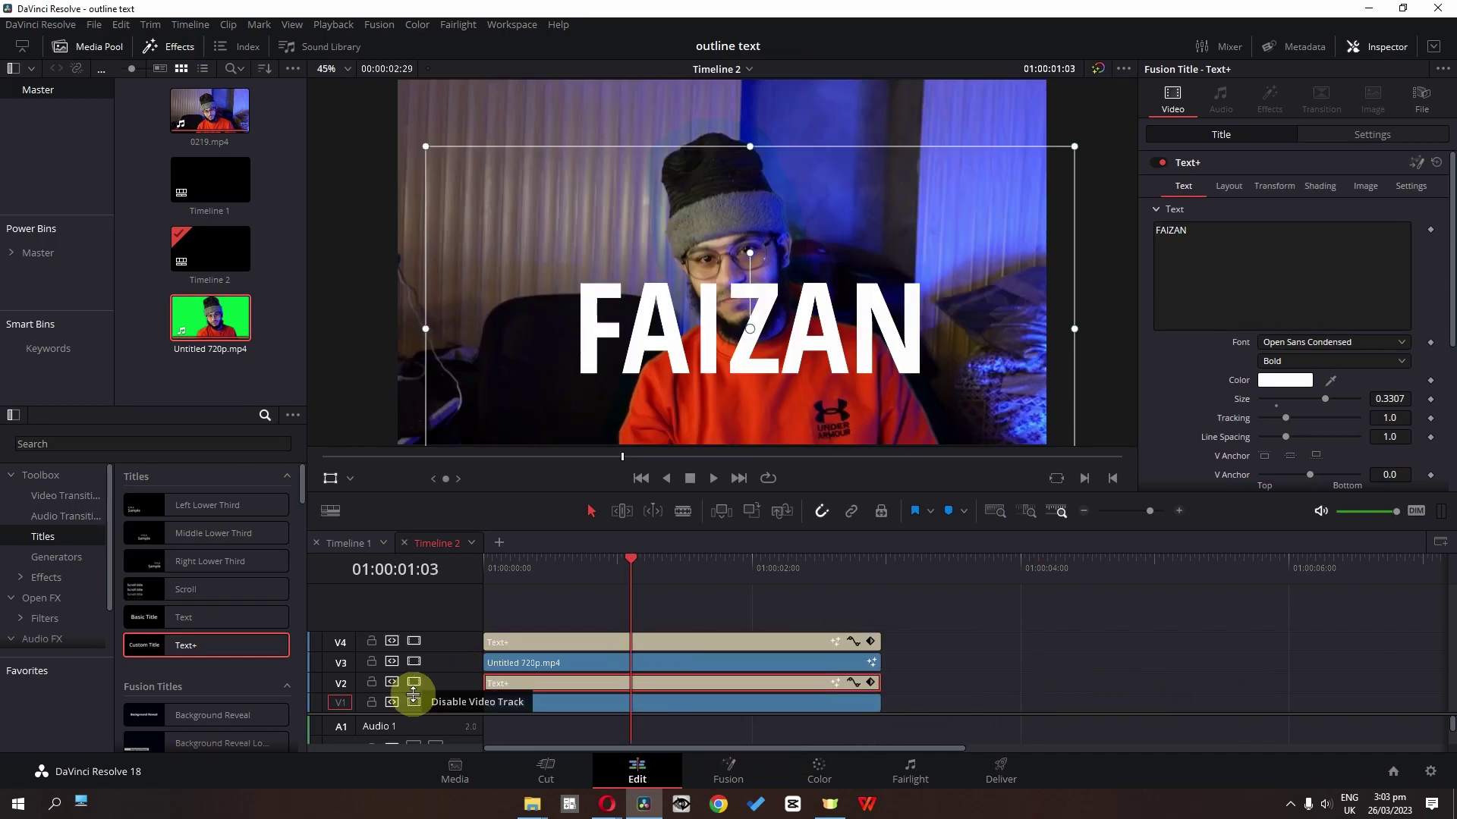
pyautogui.click(414, 682)
# - Turn off the white solid fill (Shading element 1) of the top V4 title
pyautogui.click(581, 641)
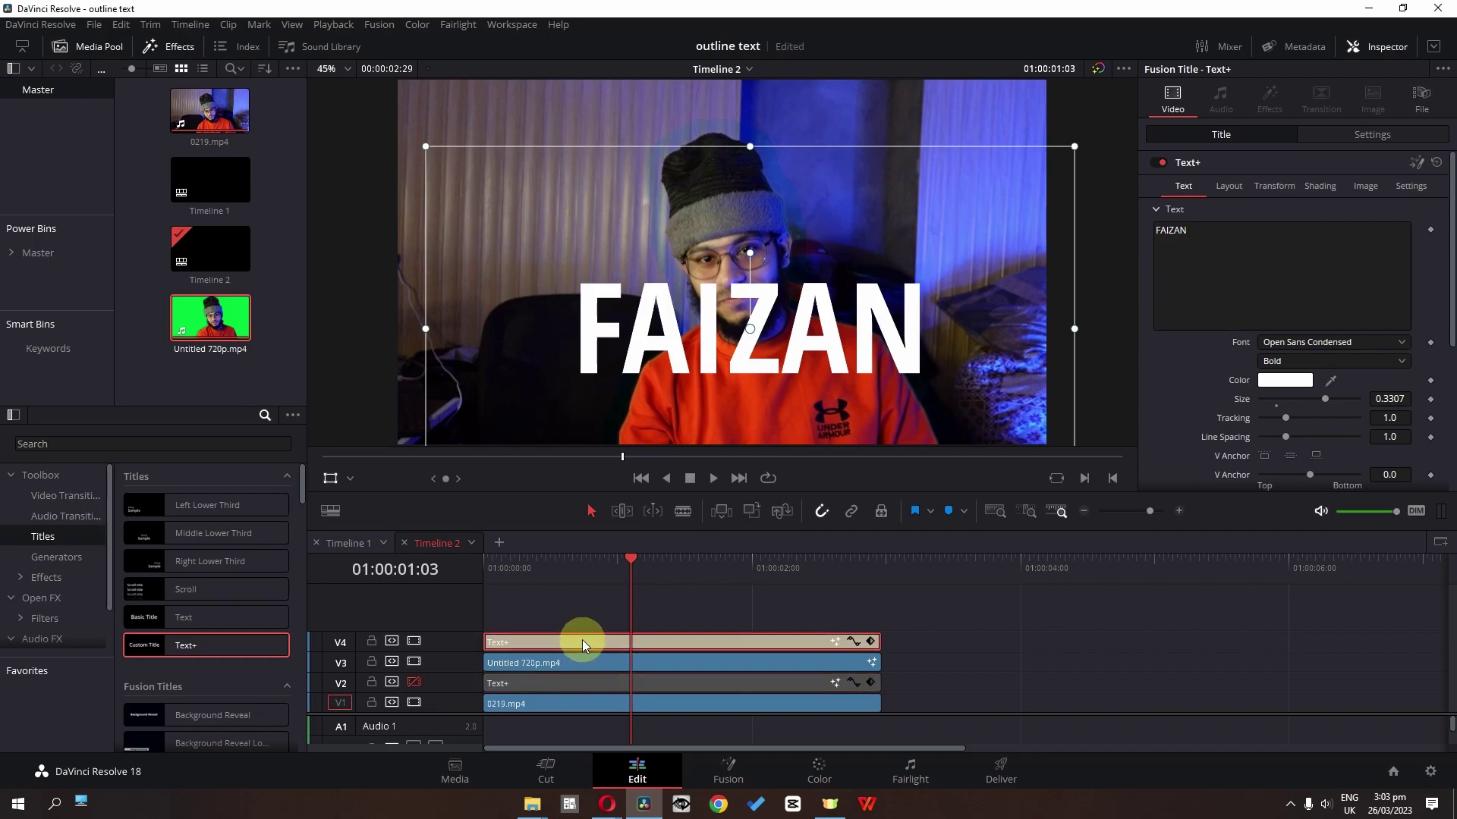
pyautogui.click(1309, 188)
pyautogui.click(1261, 269)
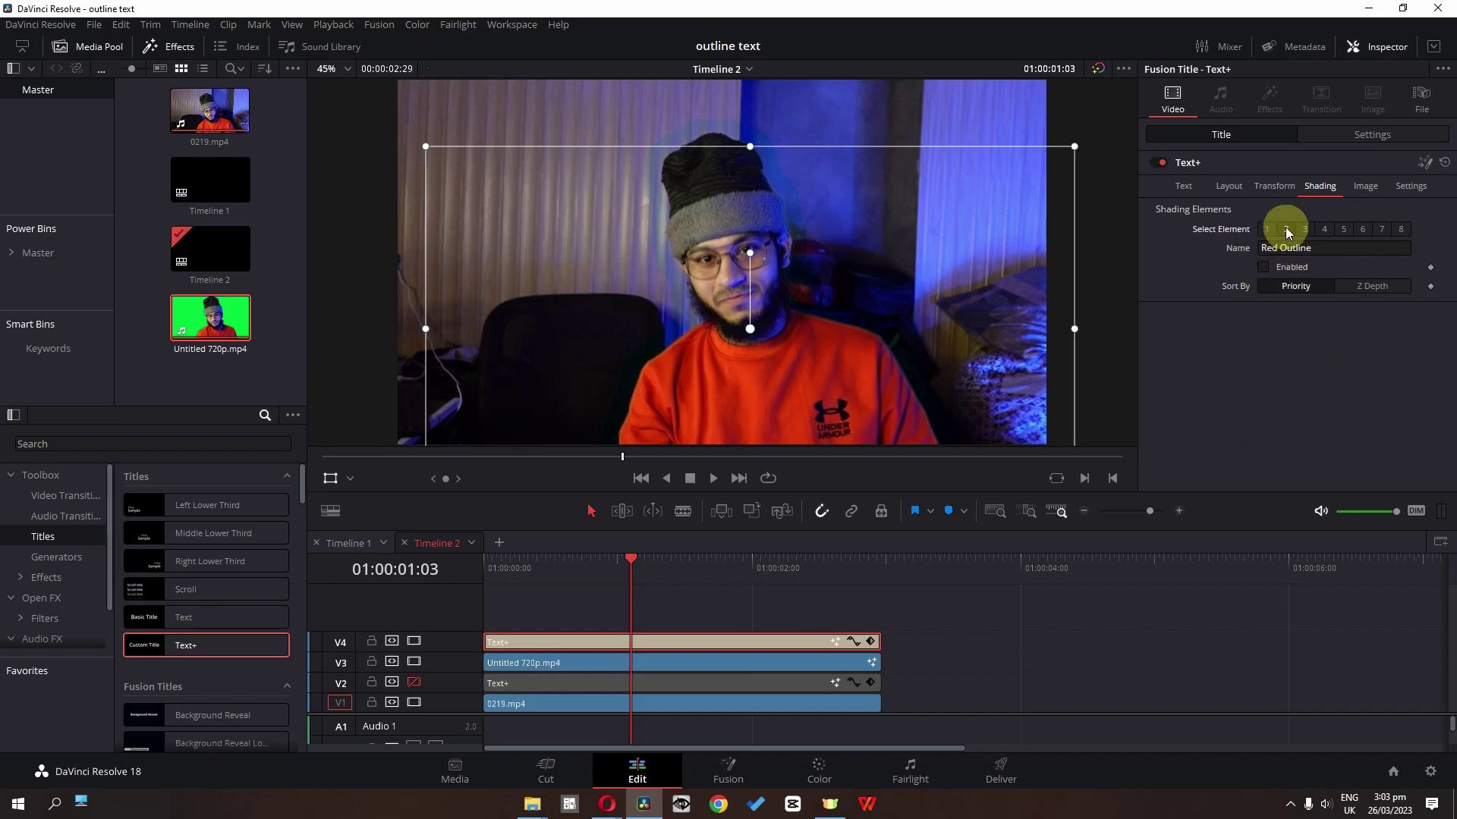
# - Give the V4 title a white 0.02 outline via Shading element 2, then re-enable track V2
pyautogui.click(1285, 230)
pyautogui.click(1263, 267)
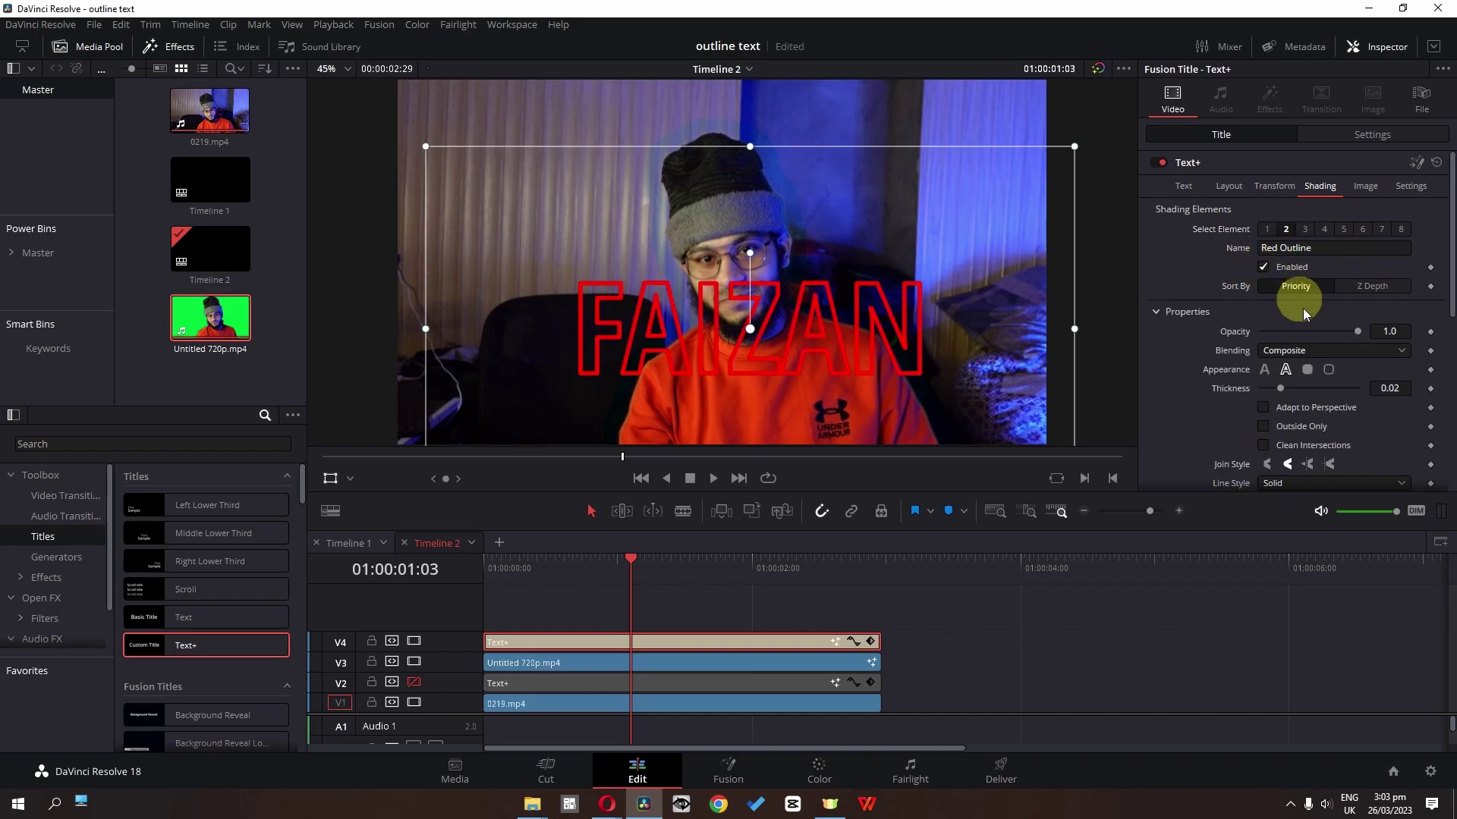
pyautogui.scroll(-3, 1309, 332)
pyautogui.click(1304, 403)
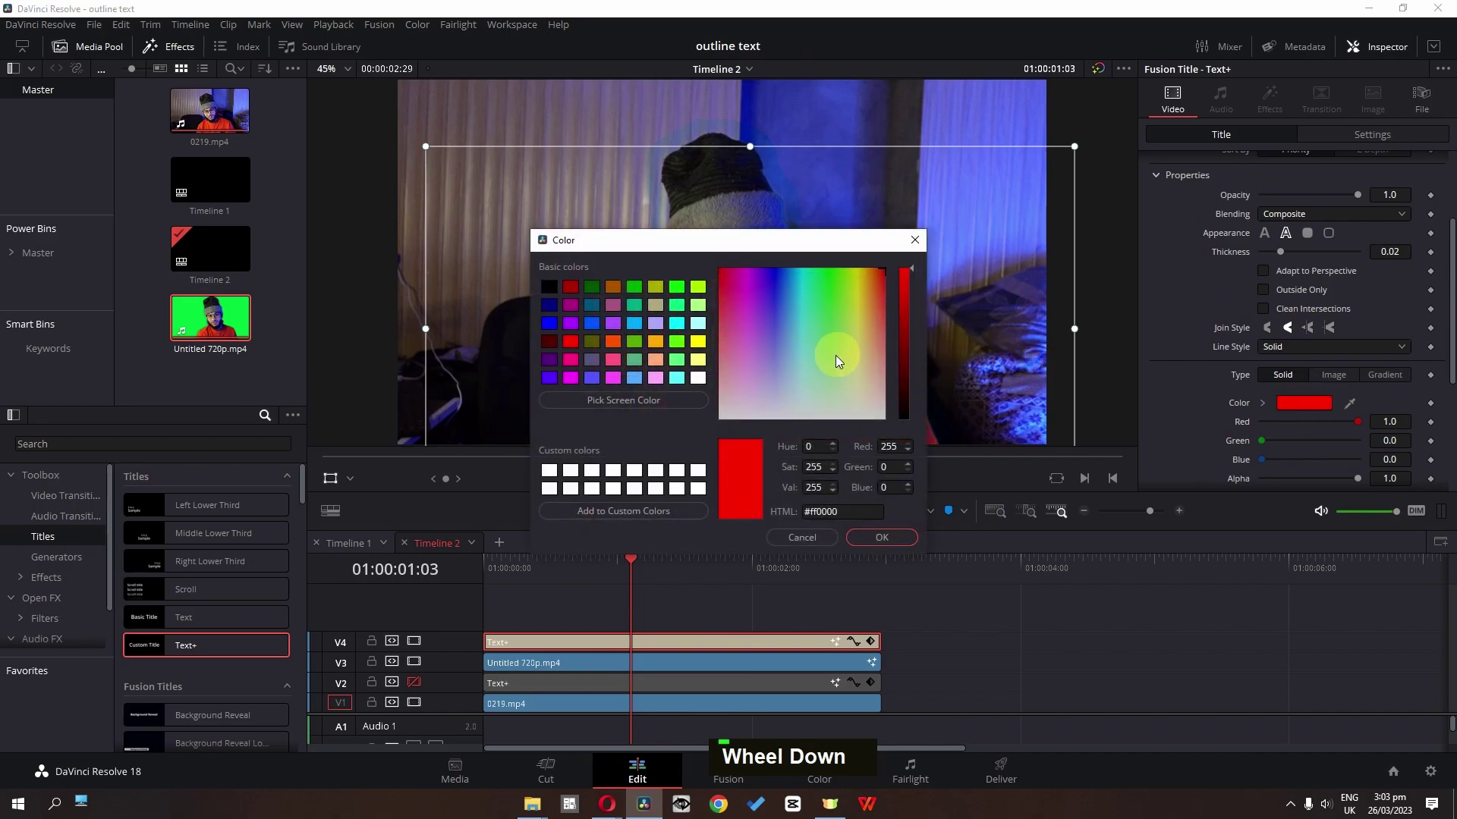
pyautogui.moveTo(872, 366); pyautogui.dragTo(864, 534)
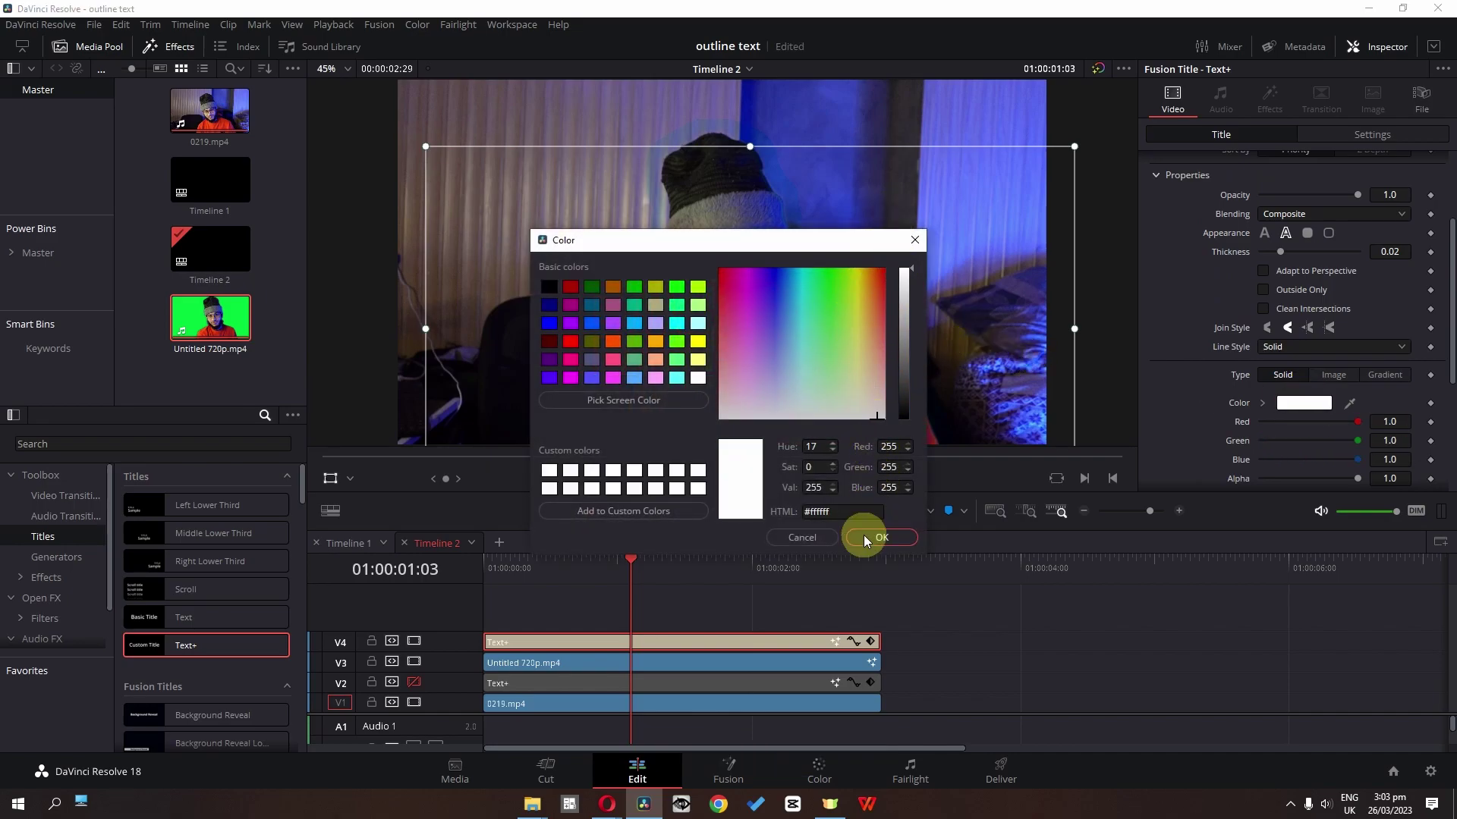
pyautogui.click(864, 535)
pyautogui.moveTo(1280, 254); pyautogui.dragTo(1279, 254)
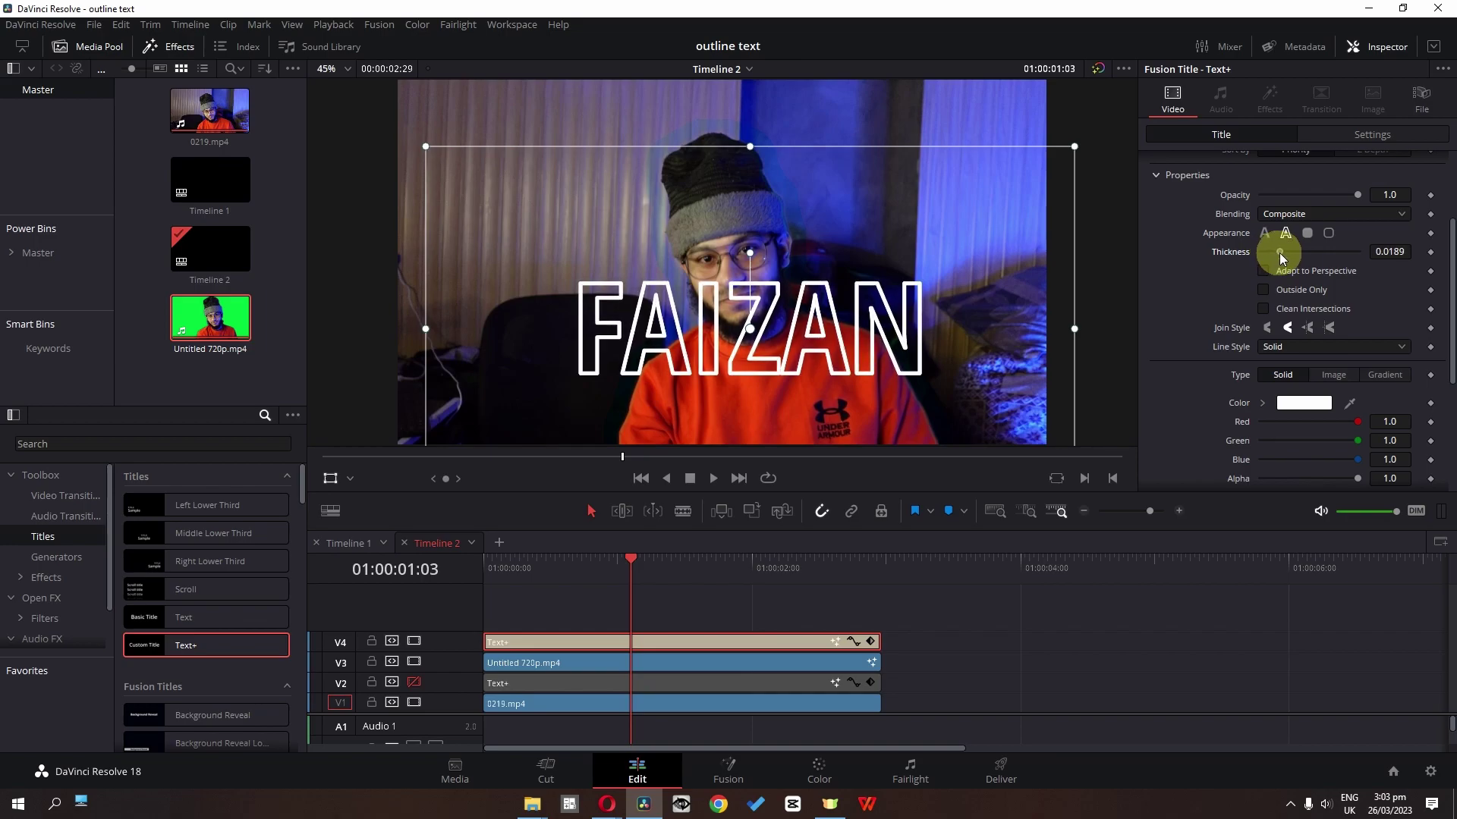
pyautogui.click(413, 683)
pyautogui.moveTo(476, 564); pyautogui.dragTo(457, 566)
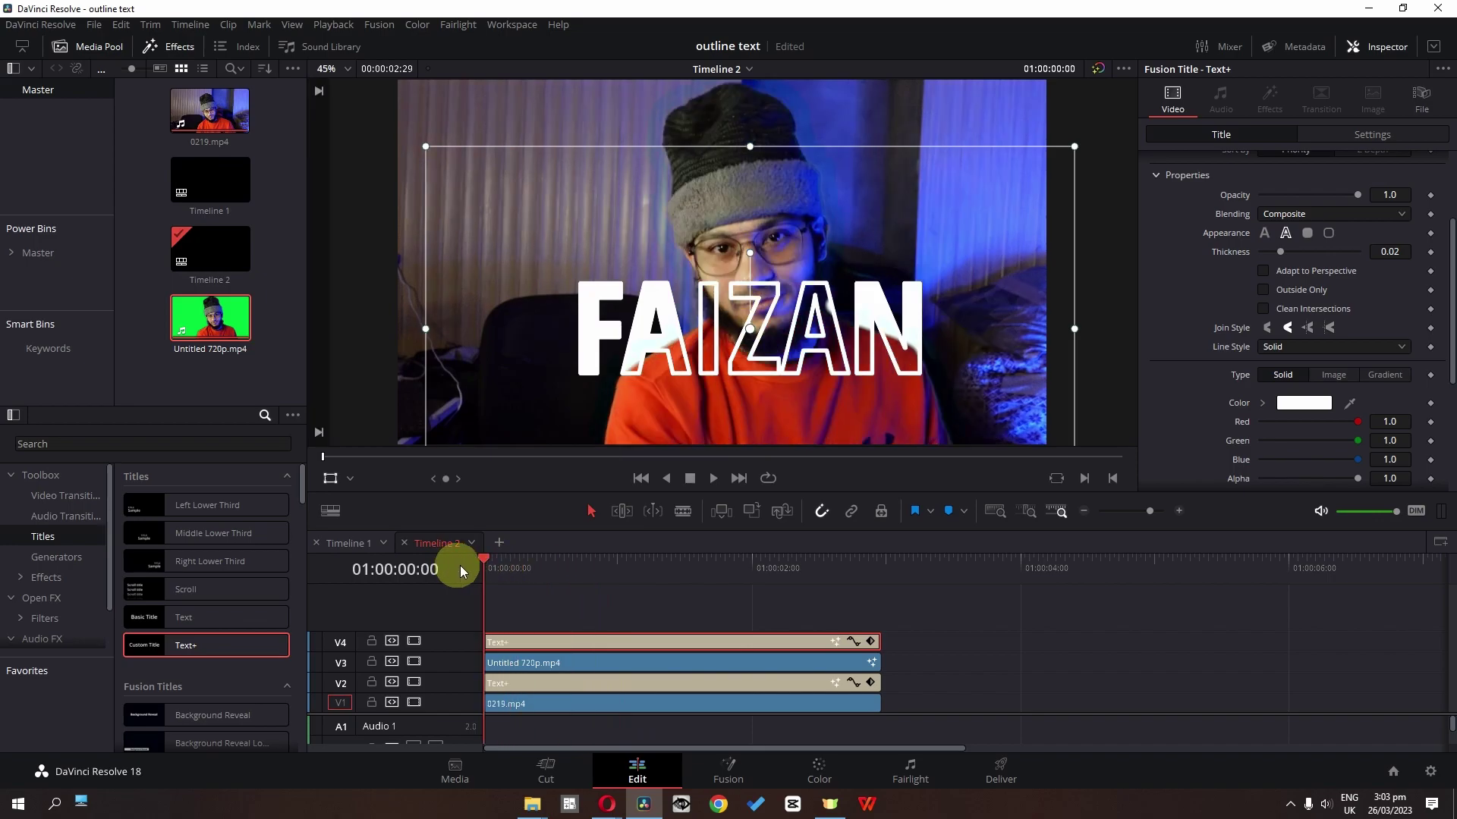
# - Thin the outline further and preview the titles from the start of the timeline
pyautogui.moveTo(1280, 252); pyautogui.dragTo(1274, 256)
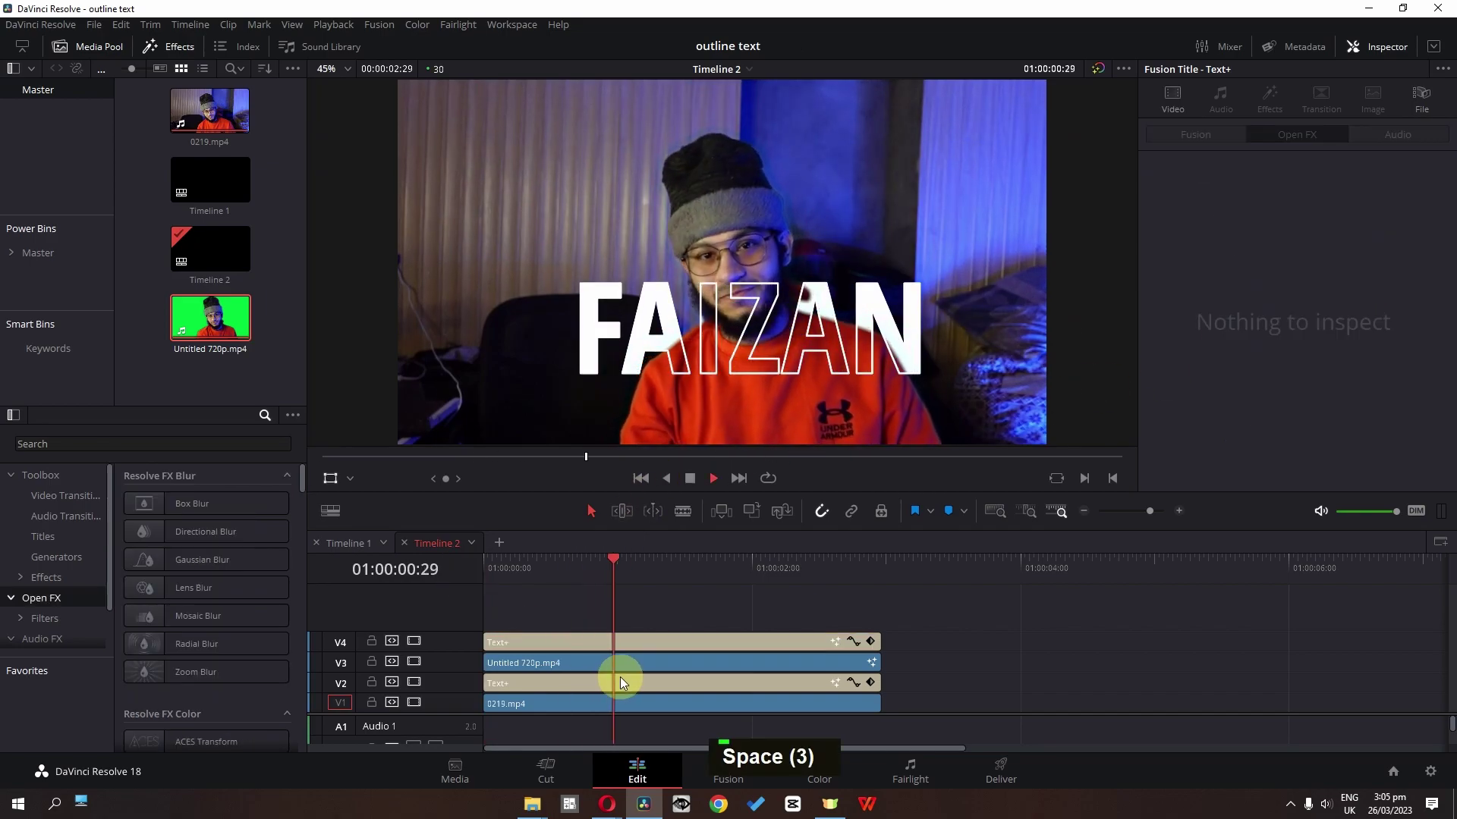
pyautogui.press('space')
pyautogui.moveTo(719, 575); pyautogui.dragTo(384, 590)
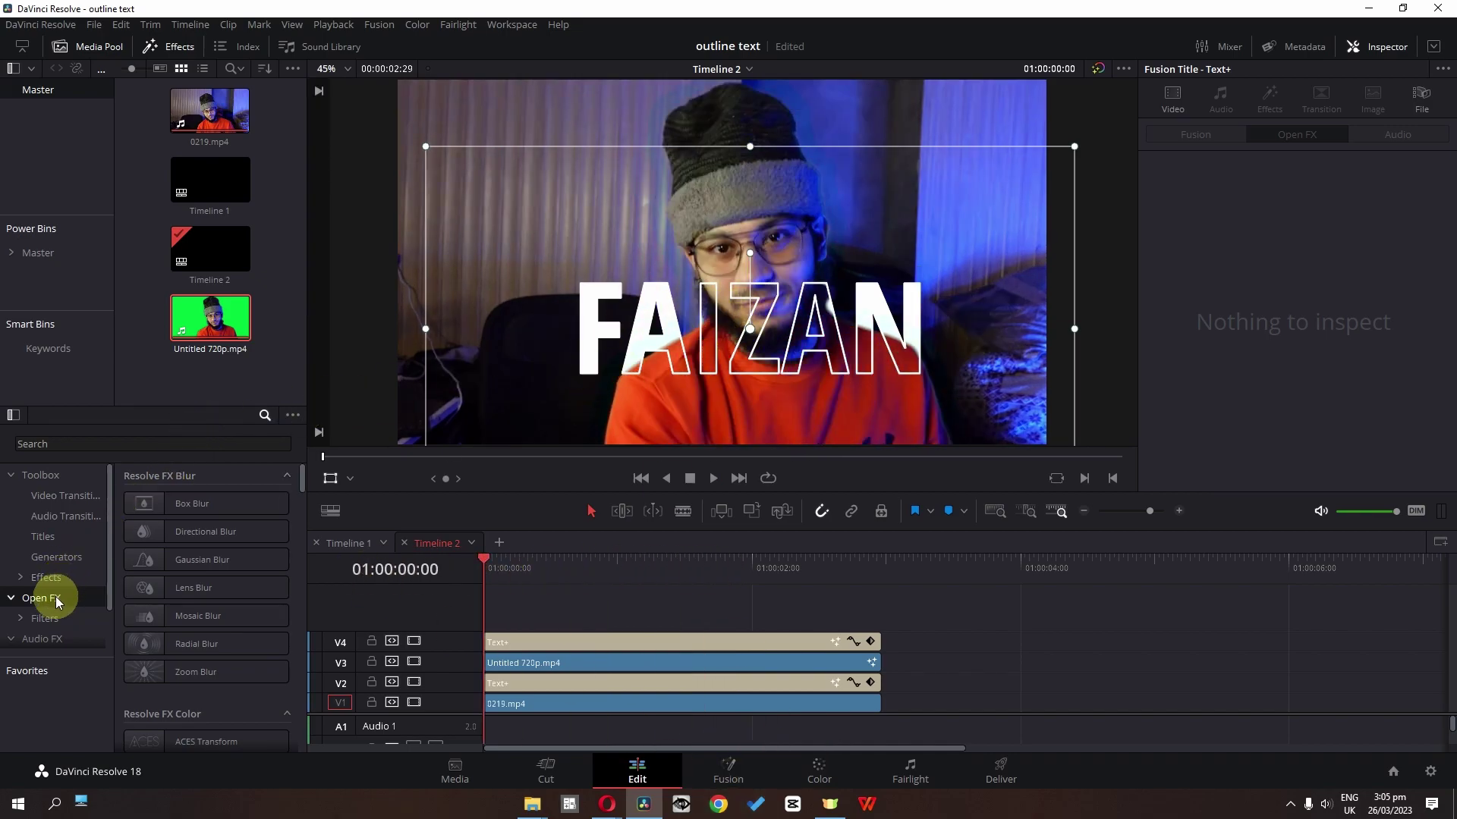
# - Apply the Open FX Camera Shake effect to the V4 and V2 Text+ clips and preview
pyautogui.click(262, 415)
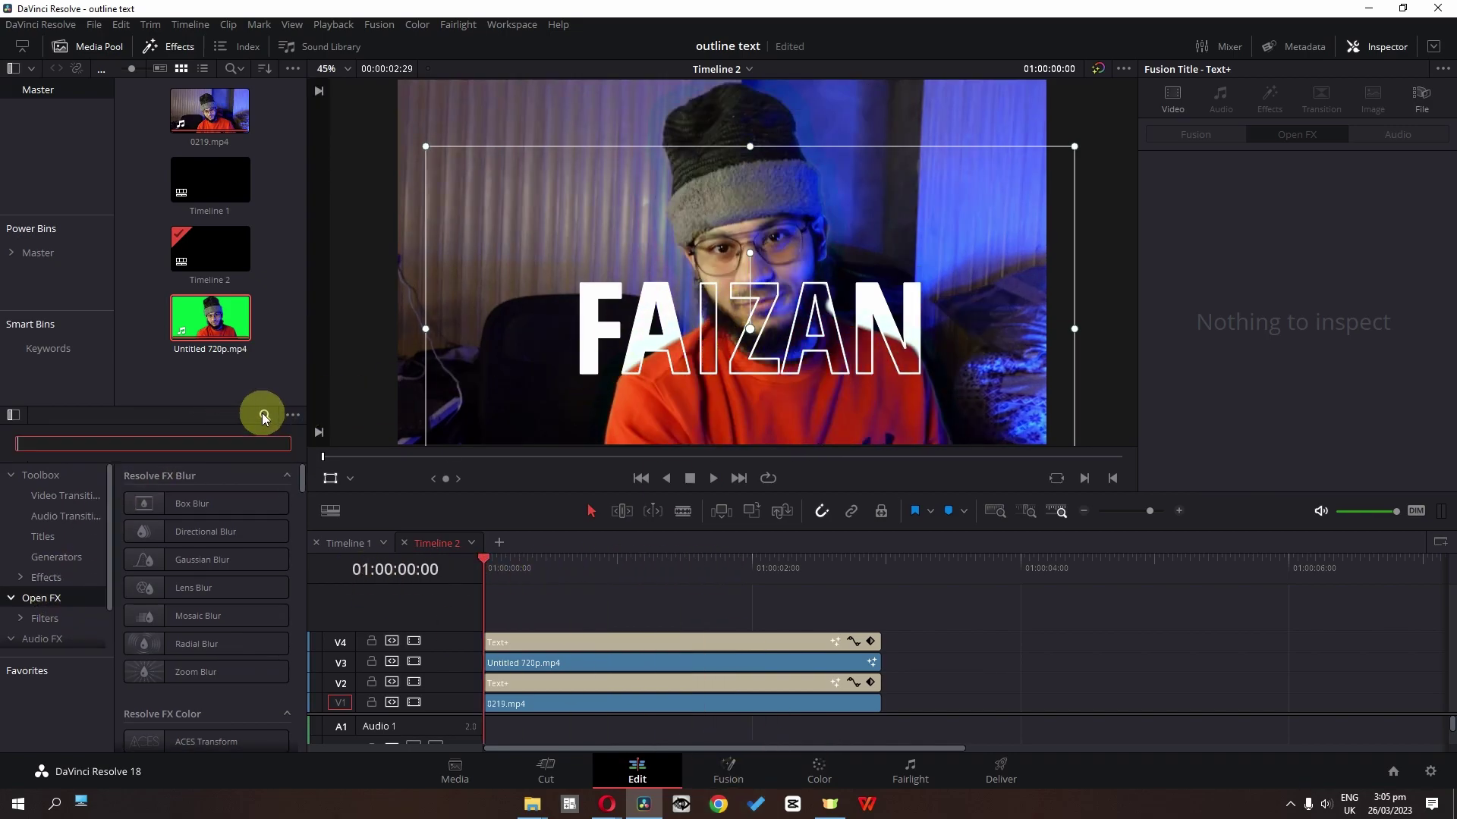
pyautogui.write('shak')
pyautogui.moveTo(205, 509); pyautogui.dragTo(590, 641)
pyautogui.moveTo(220, 505); pyautogui.dragTo(563, 685)
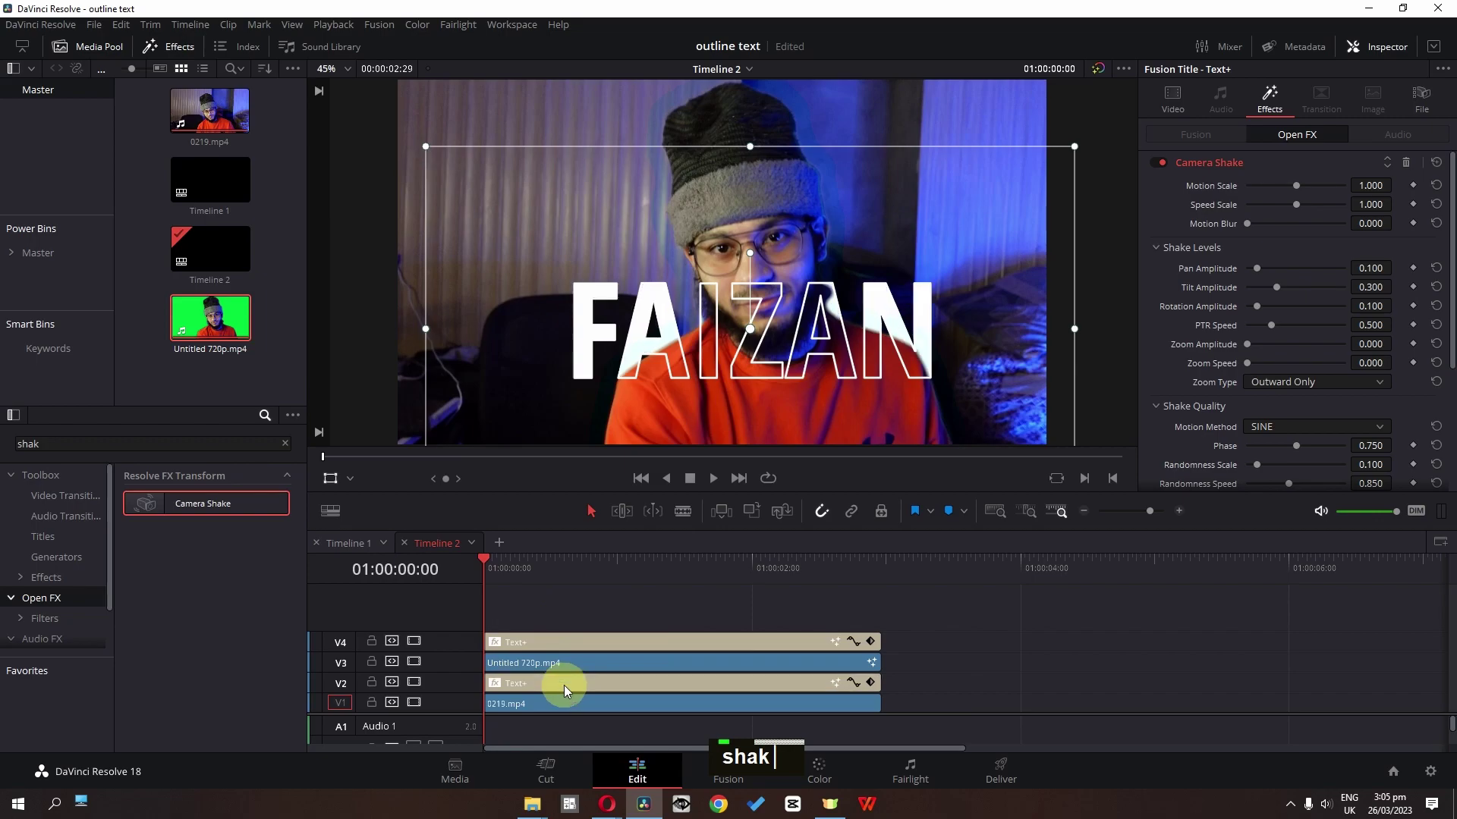
pyautogui.press('space')
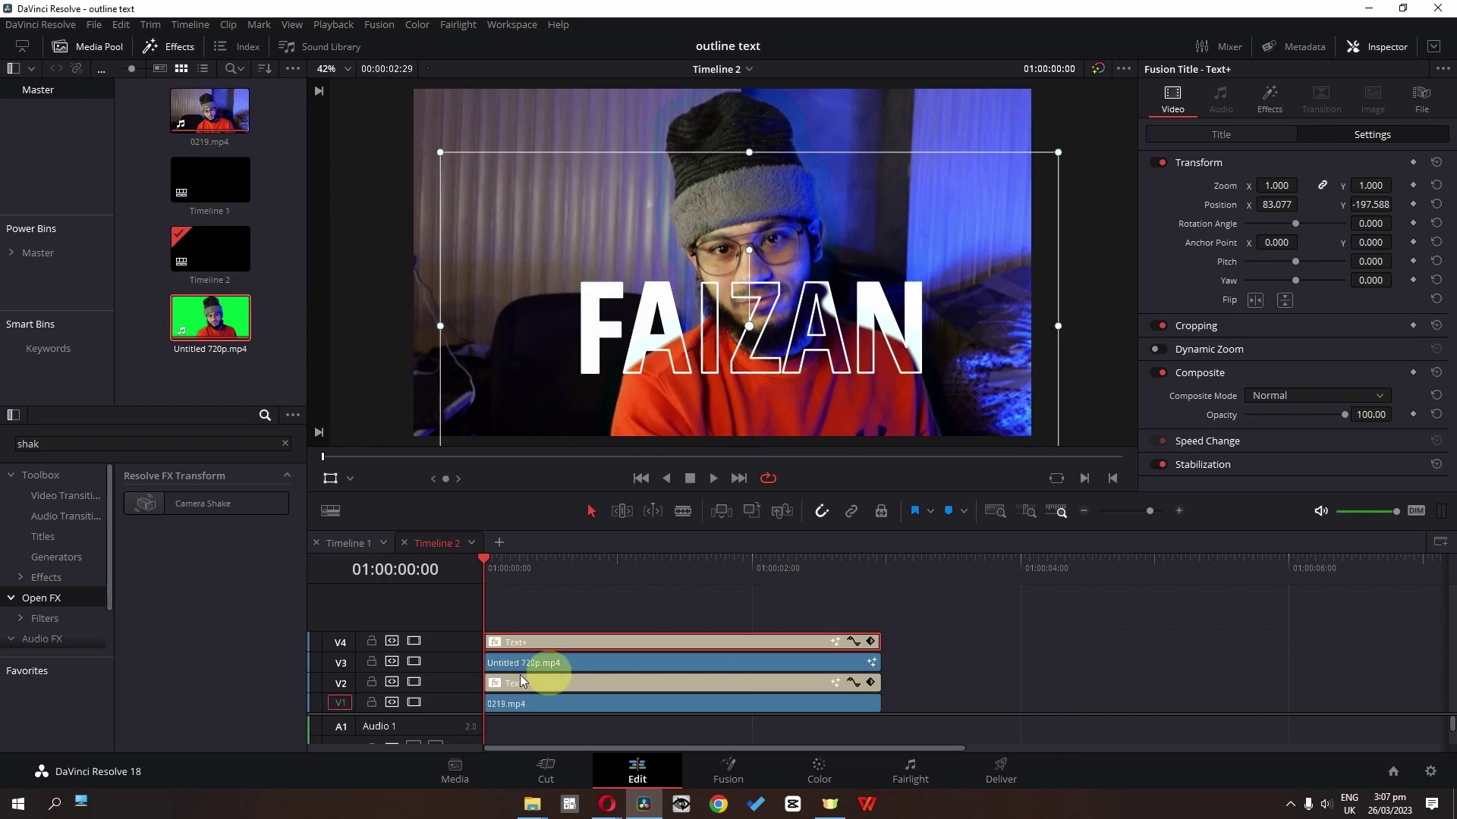
# - Drag the outlined V4 FAIZAN title lower and right using the Transform overlay
pyautogui.click(330, 479)
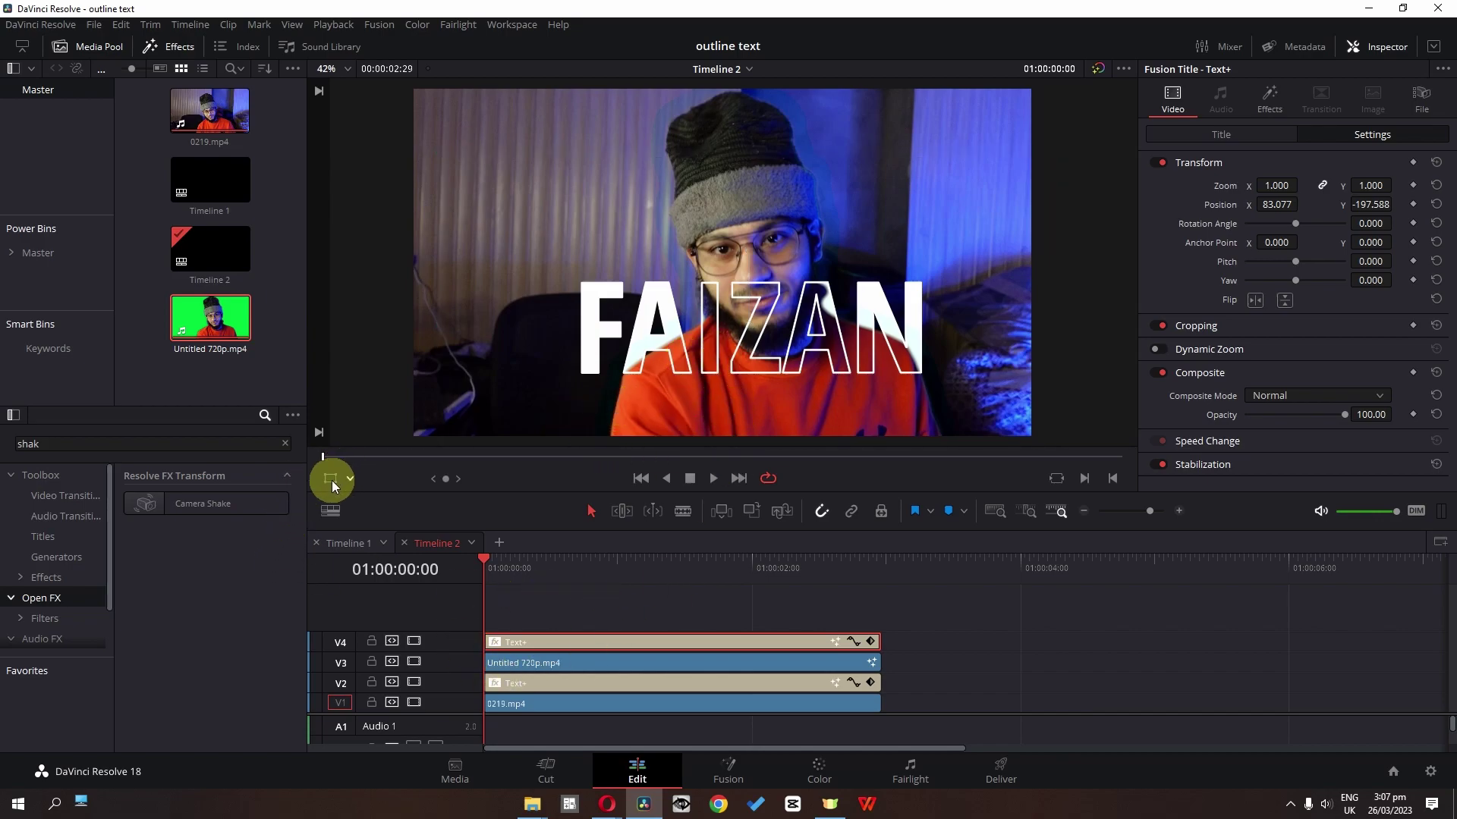
pyautogui.click(331, 480)
pyautogui.moveTo(826, 342); pyautogui.dragTo(840, 383)
pyautogui.scroll(-1, 731, 312)
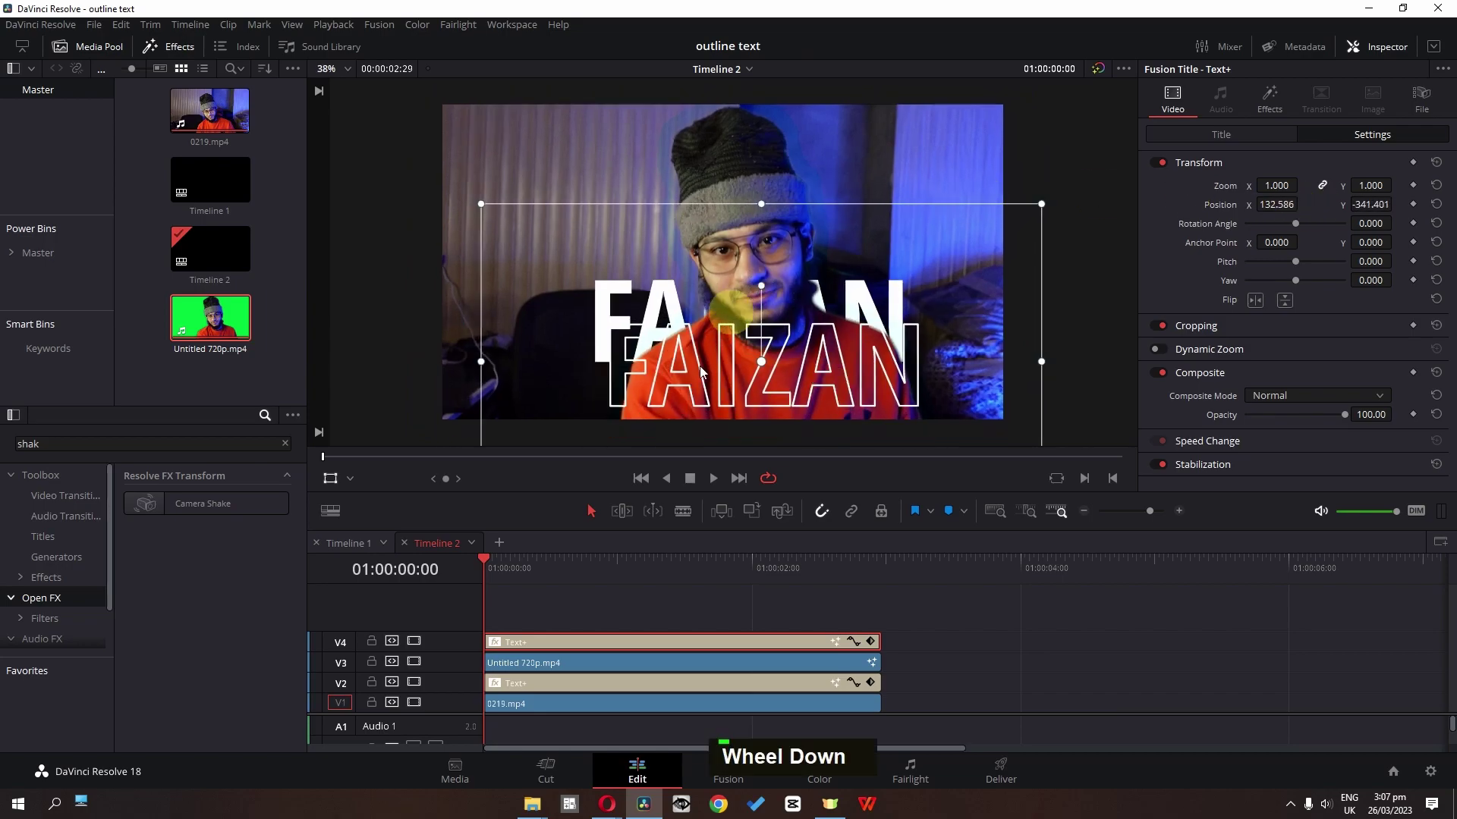
pyautogui.doubleClick(1372, 203)
# - Set the V2 title's position to X 133.586, Y -341.401 to match, then play back
pyautogui.click(655, 682)
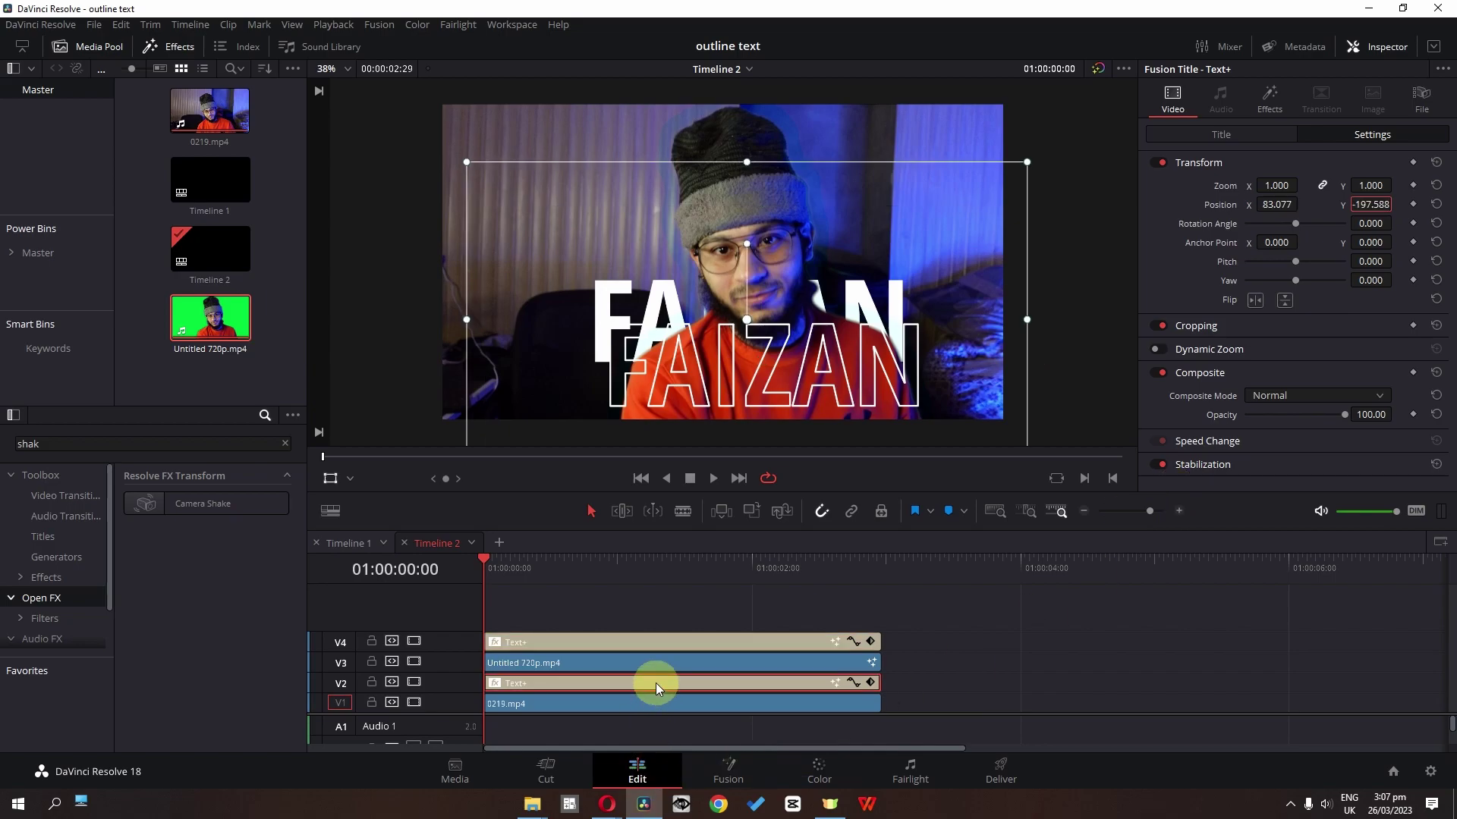
pyautogui.doubleClick(1349, 207)
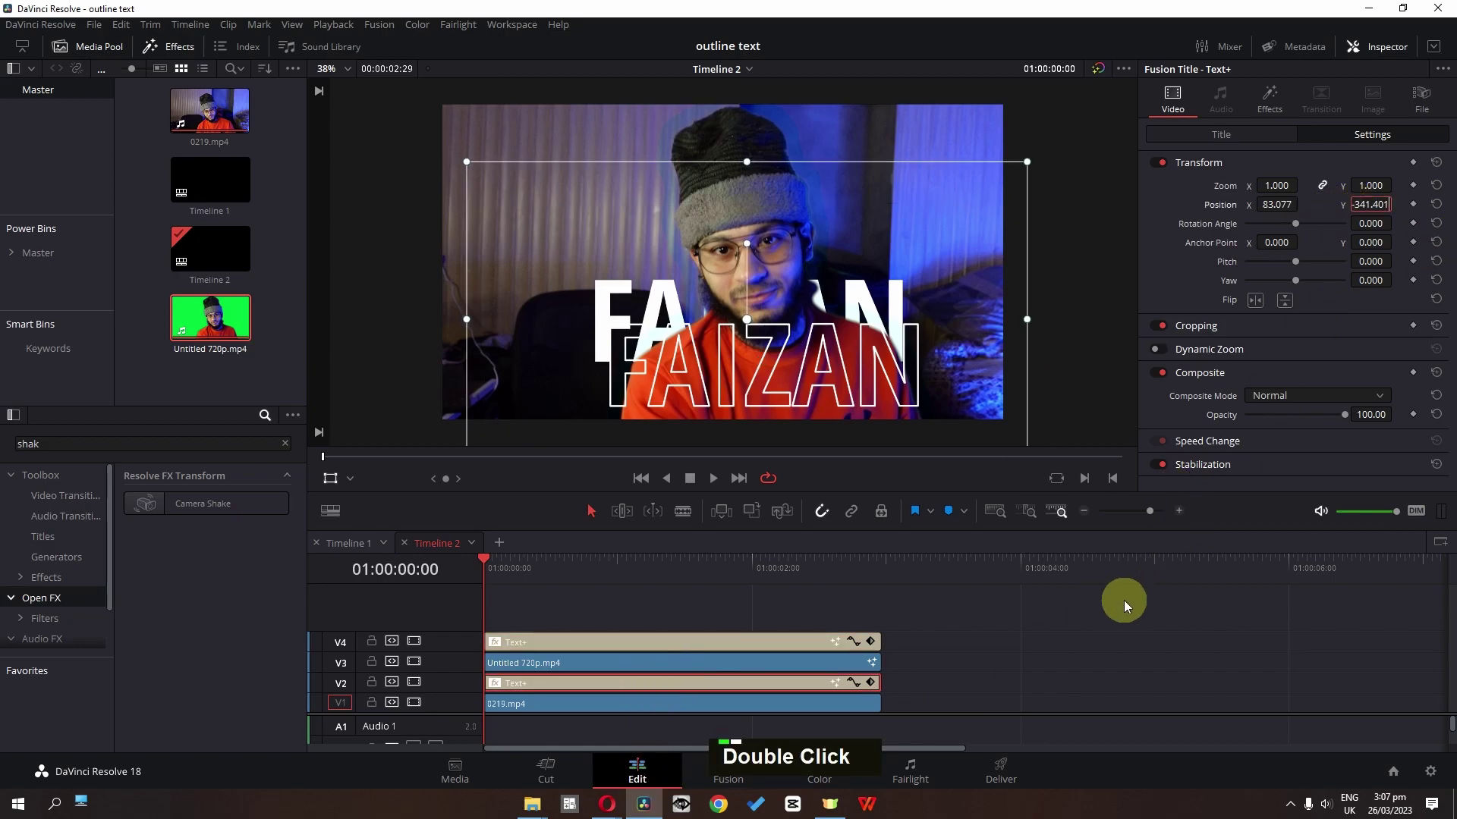
pyautogui.write('-341.401')
pyautogui.click(1275, 204)
pyautogui.hotkey('ctrl', 'c')
pyautogui.doubleClick(1276, 204)
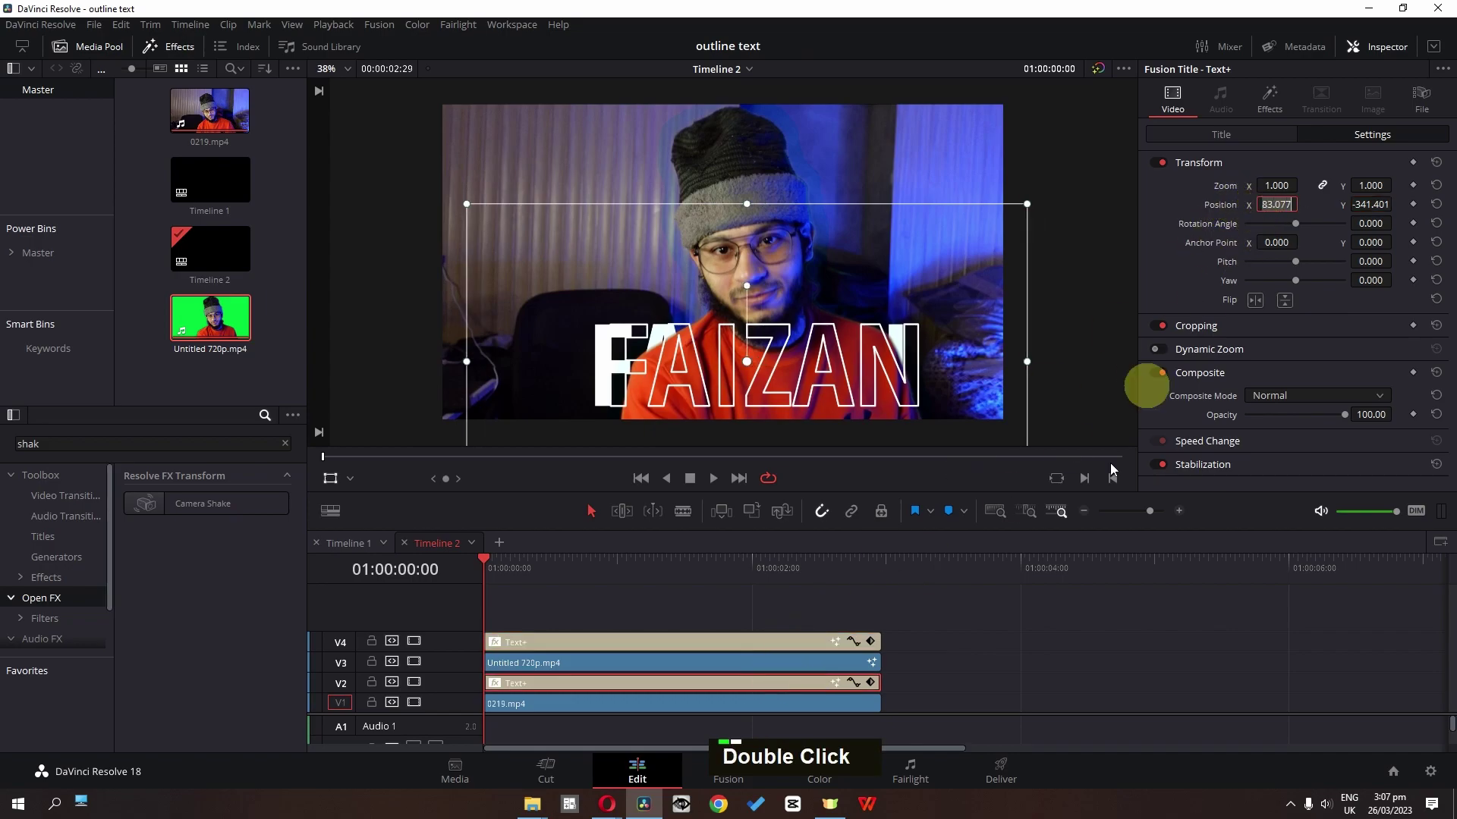
pyautogui.write('133.586')
pyautogui.press('space')
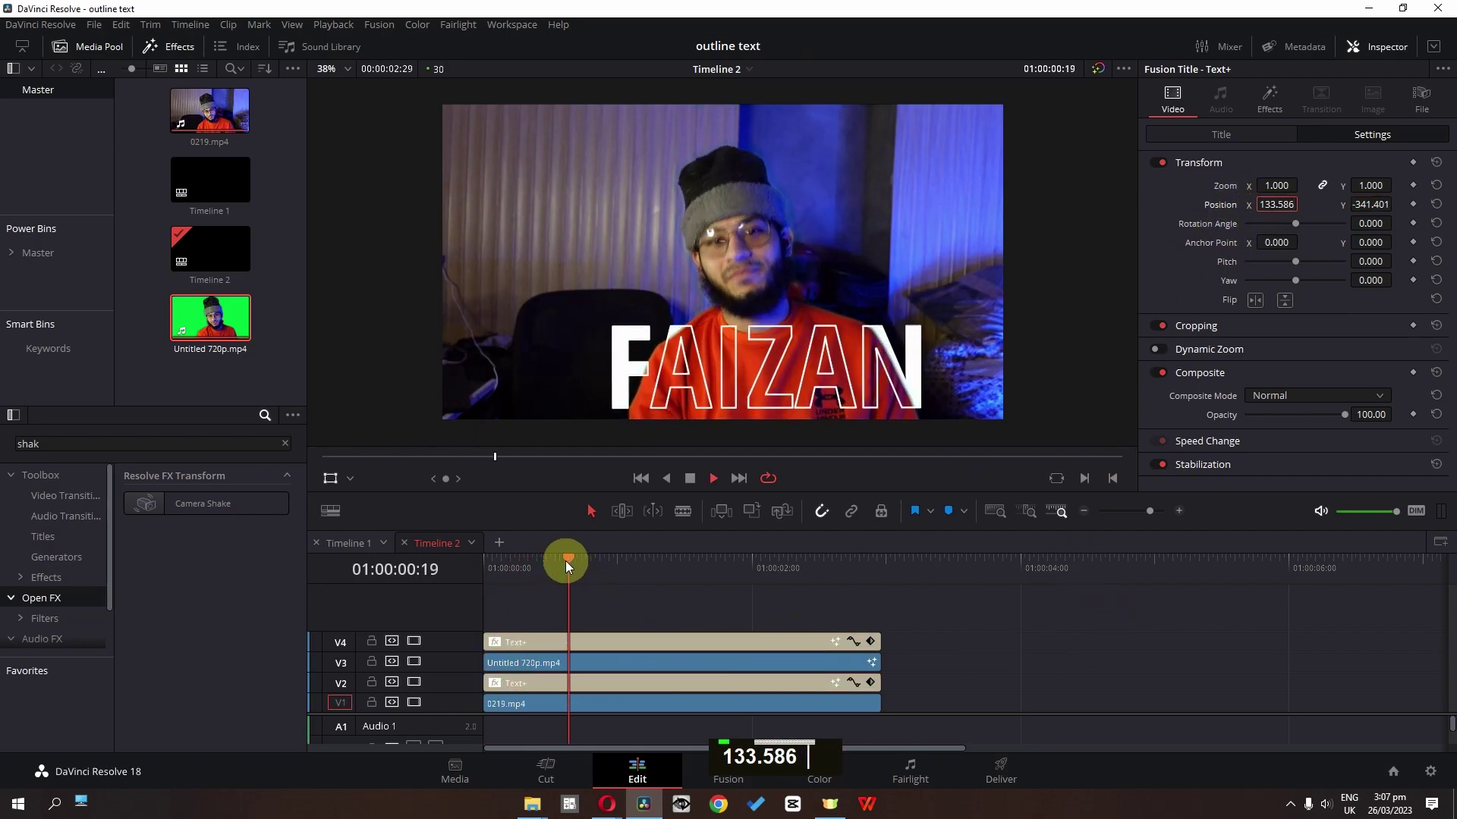